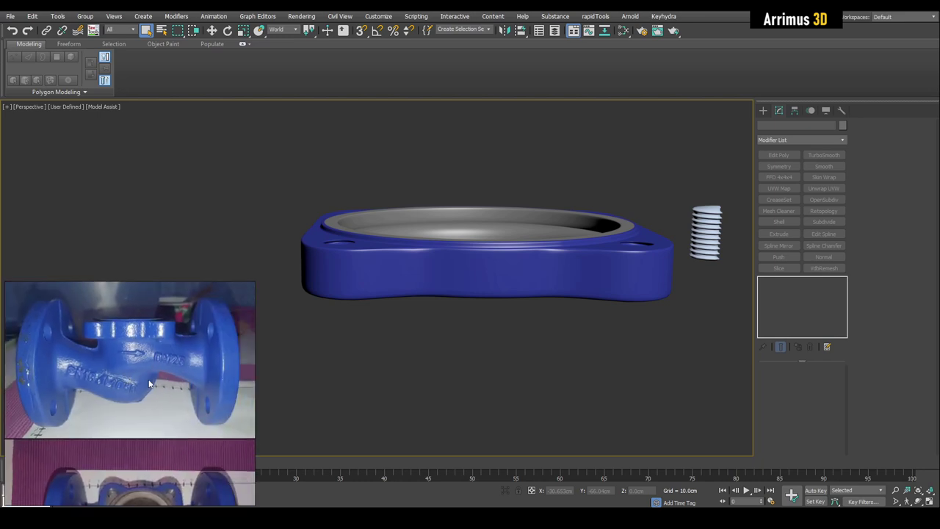
# Create a standard cylinder beside the cover with about 11.2 cm radius, 12.8 cm height, 1 height segment and 32 sides.
pyautogui.moveTo(514, 330); pyautogui.dragTo(401, 333, button='middle')
pyautogui.keyDown('alt'); pyautogui.moveTo(402, 333); pyautogui.dragTo(409, 400, button='middle'); pyautogui.keyUp('alt')
pyautogui.scroll(-2, 210, 359)
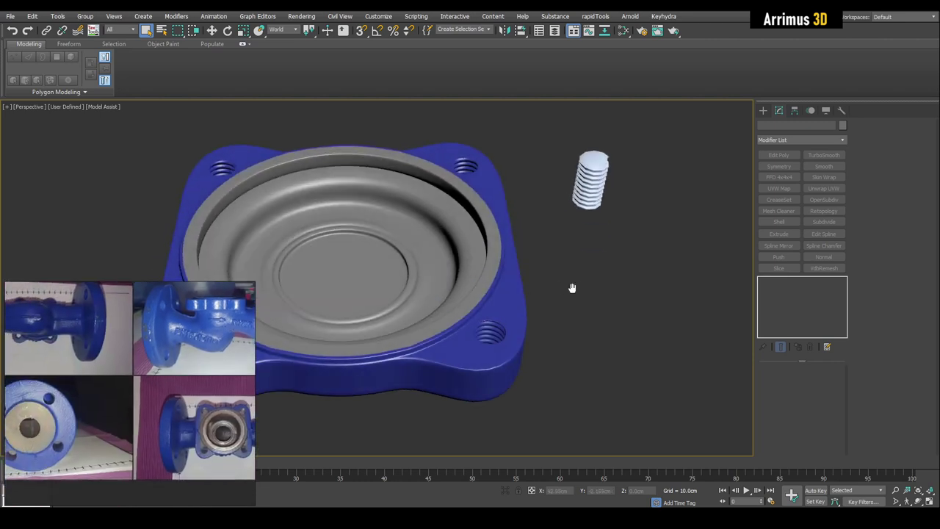
pyautogui.moveTo(572, 288); pyautogui.dragTo(530, 313, button='middle')
pyautogui.press('c')
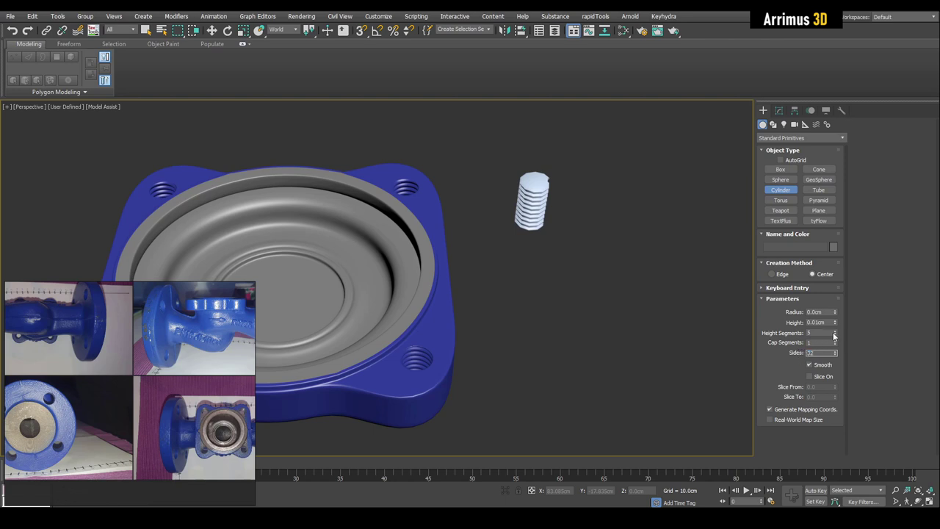
pyautogui.moveTo(534, 338); pyautogui.dragTo(473, 330, button='middle')
pyautogui.moveTo(461, 329); pyautogui.dragTo(495, 287)
pyautogui.click(495, 226)
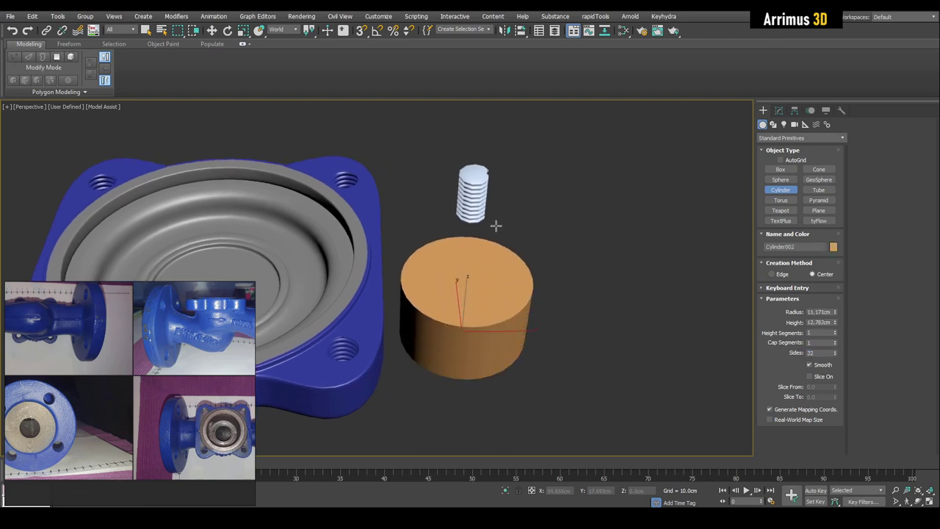
pyautogui.rightClick(499, 229)
# Rotate the new cylinder 90 degrees with angle snapping so that its caps face sideways along the X axis.
pyautogui.press('a')
pyautogui.moveTo(464, 257); pyautogui.dragTo(472, 254, button='middle')
pyautogui.press('e')
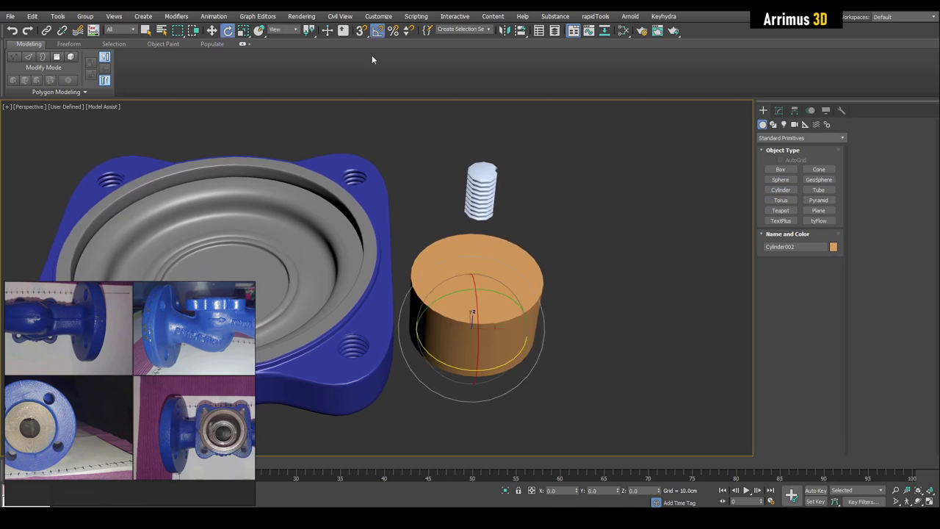
pyautogui.moveTo(489, 281); pyautogui.dragTo(529, 302)
pyautogui.press('a')
pyautogui.press('w')
# Move the cylinder lower and closer to the cover, to about X 42.2 cm and Z -4.8 cm.
pyautogui.scroll(-5, 542, 294)
pyautogui.keyDown('alt'); pyautogui.moveTo(507, 309); pyautogui.dragTo(503, 282, button='middle'); pyautogui.keyUp('alt')
pyautogui.scroll(-2, 181, 369)
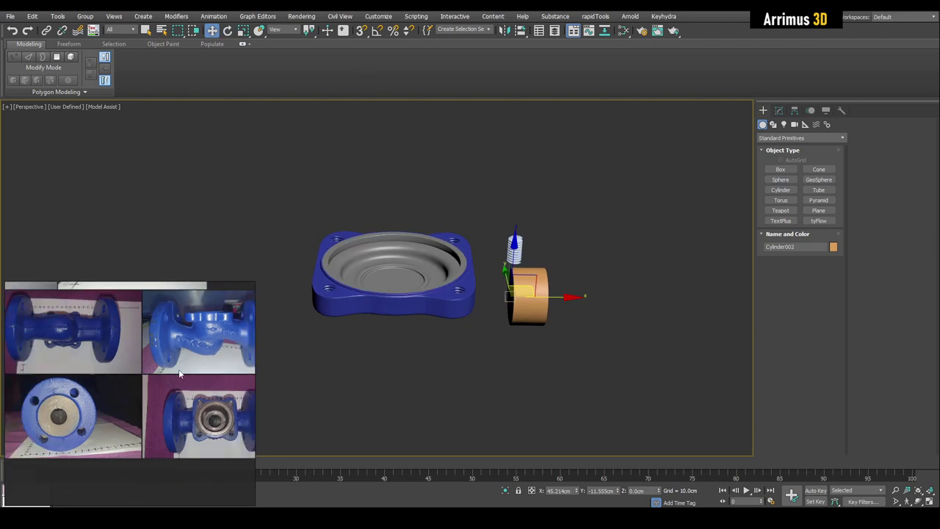
pyautogui.moveTo(211, 369); pyautogui.dragTo(132, 398, button='middle')
pyautogui.keyDown('alt'); pyautogui.moveTo(511, 316); pyautogui.dragTo(515, 264, button='middle'); pyautogui.keyUp('alt')
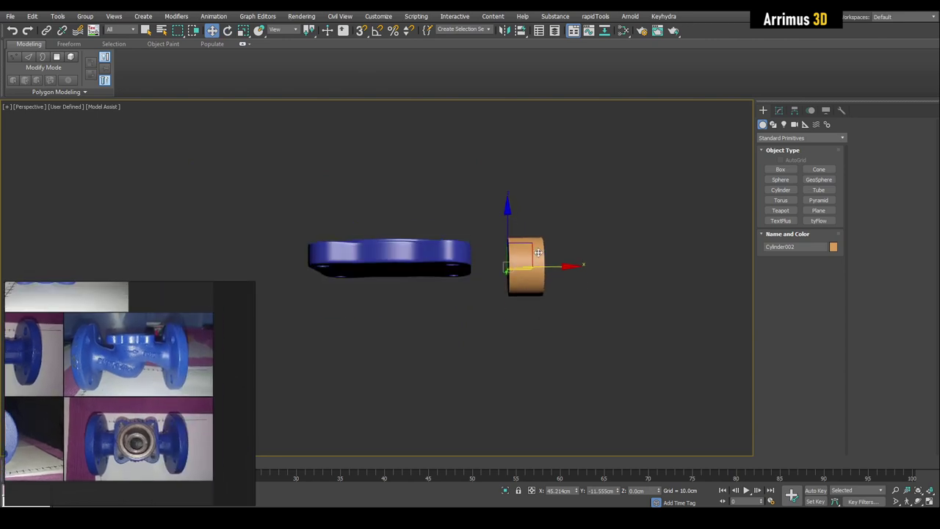
pyautogui.moveTo(535, 247); pyautogui.dragTo(527, 261)
pyautogui.keyDown('alt'); pyautogui.moveTo(527, 261); pyautogui.dragTo(526, 268, button='middle'); pyautogui.keyUp('alt')
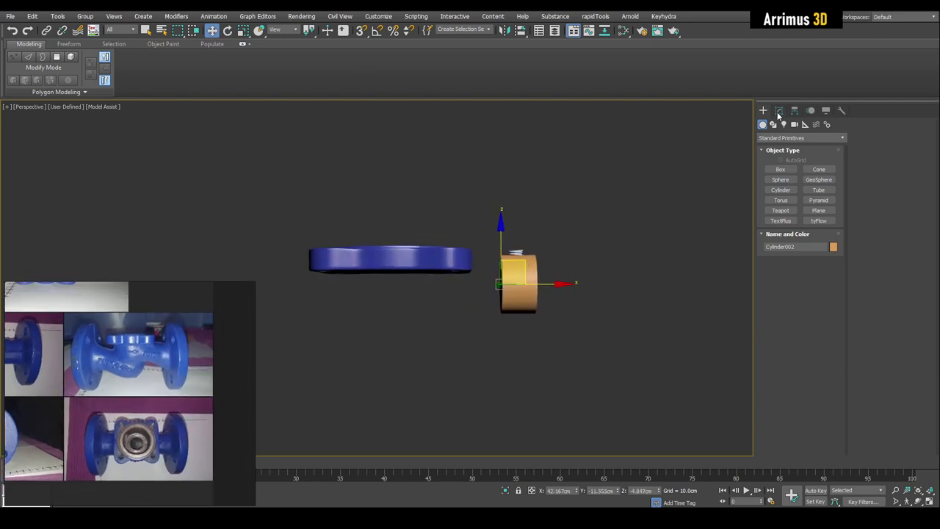
# Resize the cylinder into a disc of 27.347 cm radius and 9.459 cm height, placed at about X 39.9 cm, Z -9.3 cm.
pyautogui.click(779, 111)
pyautogui.moveTo(834, 384); pyautogui.dragTo(849, 299)
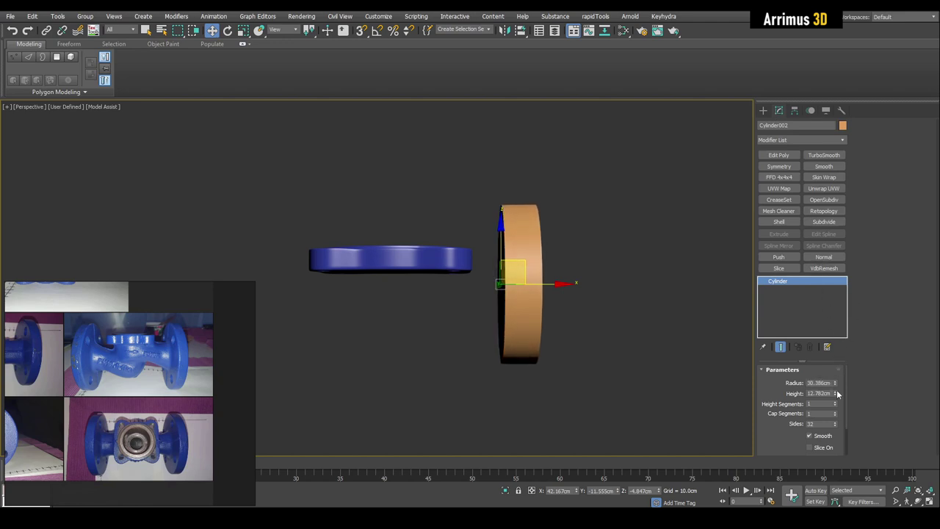
pyautogui.moveTo(836, 395); pyautogui.dragTo(836, 404)
pyautogui.moveTo(539, 271); pyautogui.dragTo(544, 274, button='middle')
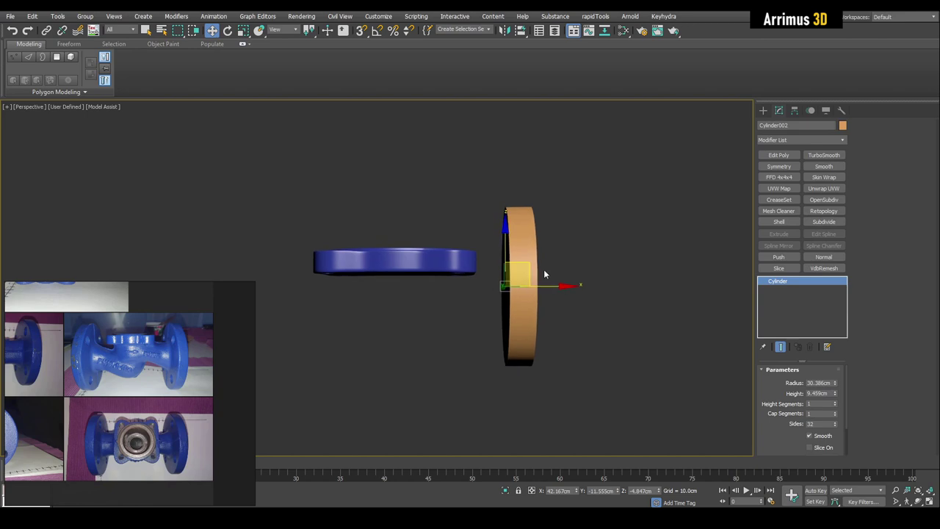
pyautogui.moveTo(532, 267)
pyautogui.mouseDown()
pyautogui.moveTo(520, 290)
pyautogui.moveTo(533, 285)
pyautogui.mouseUp()
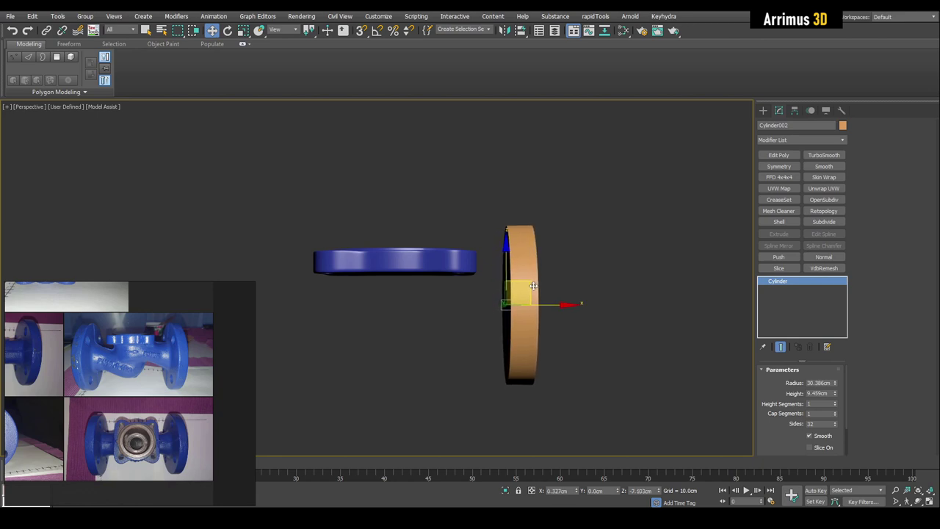
pyautogui.moveTo(835, 386); pyautogui.dragTo(835, 391)
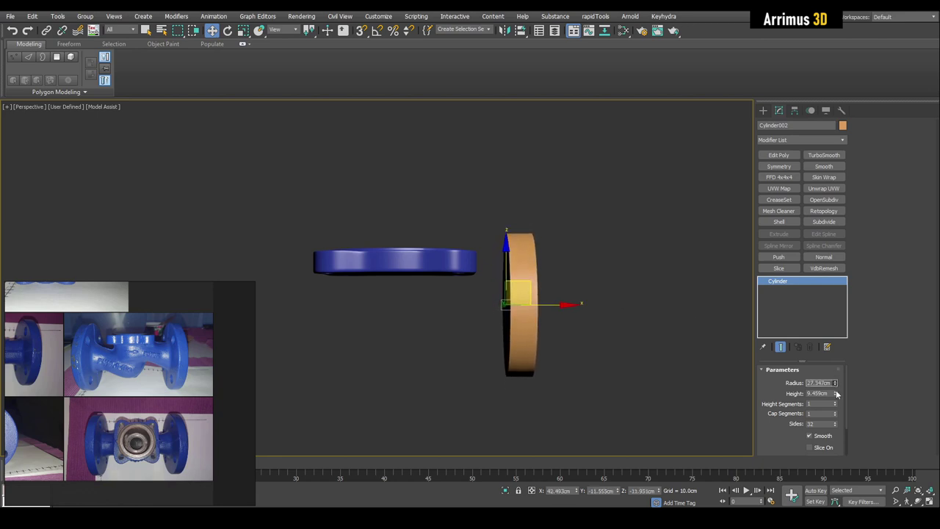
pyautogui.moveTo(528, 280); pyautogui.dragTo(522, 274)
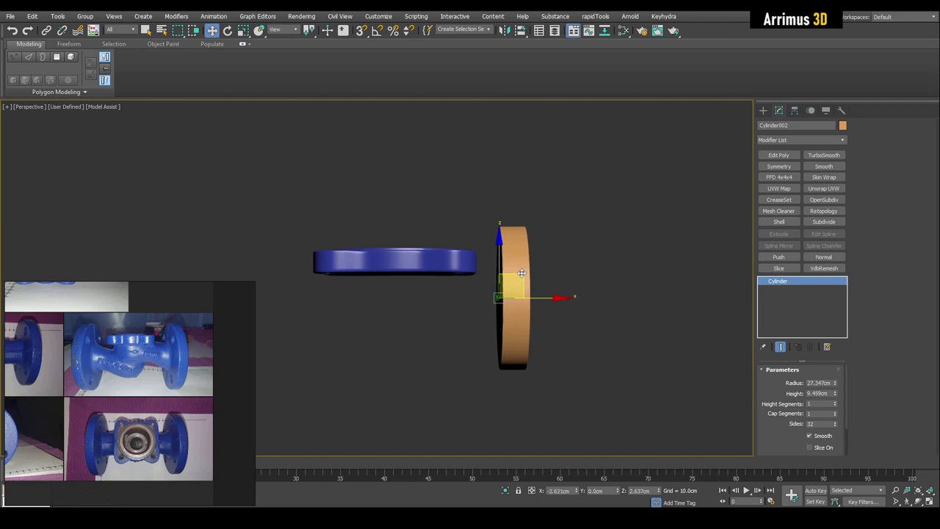
# Change the disc's object color to dark blue to match the cover.
pyautogui.click(843, 126)
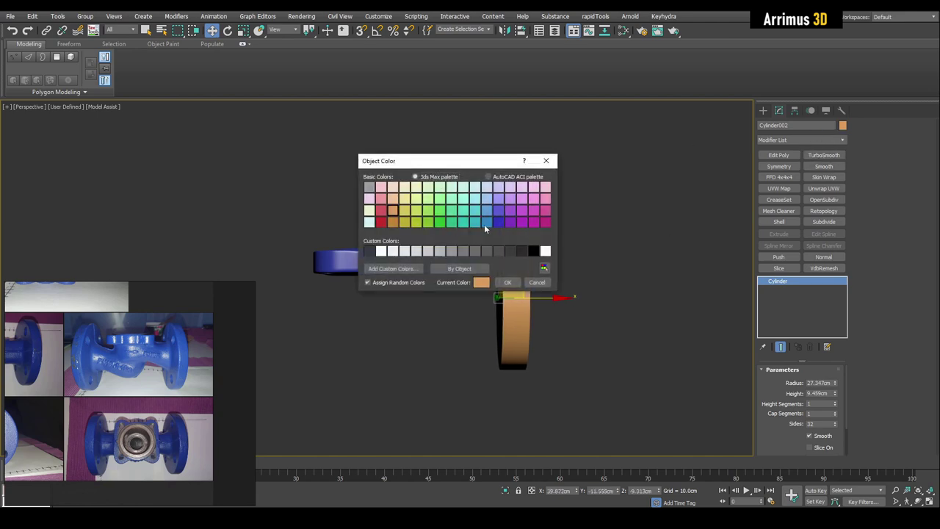
pyautogui.click(484, 224)
pyautogui.click(501, 280)
pyautogui.keyDown('alt'); pyautogui.moveTo(501, 280); pyautogui.dragTo(510, 275, button='middle'); pyautogui.keyUp('alt')
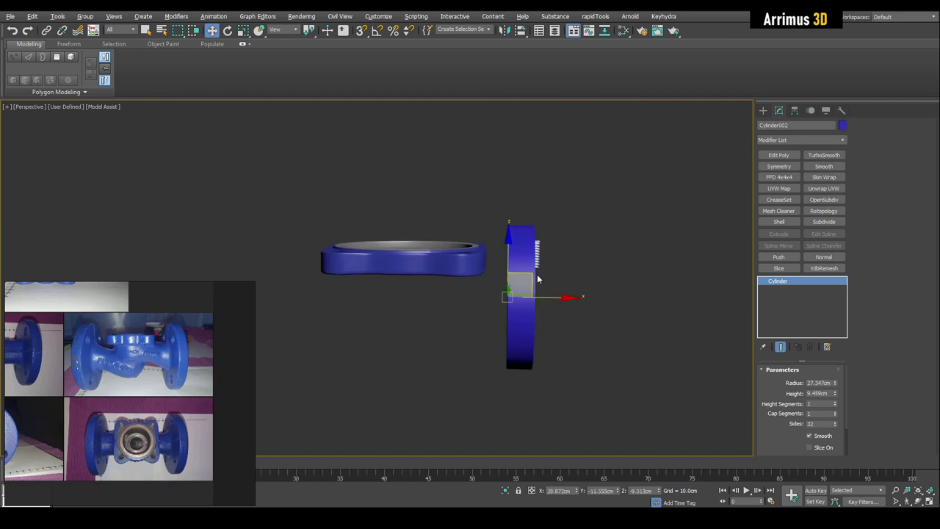
# Display edged faces, move the disc to about X 38.4 cm and reset its Y position to 0.
pyautogui.press('F4')
pyautogui.moveTo(552, 295); pyautogui.dragTo(547, 296)
pyautogui.keyDown('alt'); pyautogui.moveTo(537, 312); pyautogui.dragTo(551, 324, button='middle'); pyautogui.keyUp('alt')
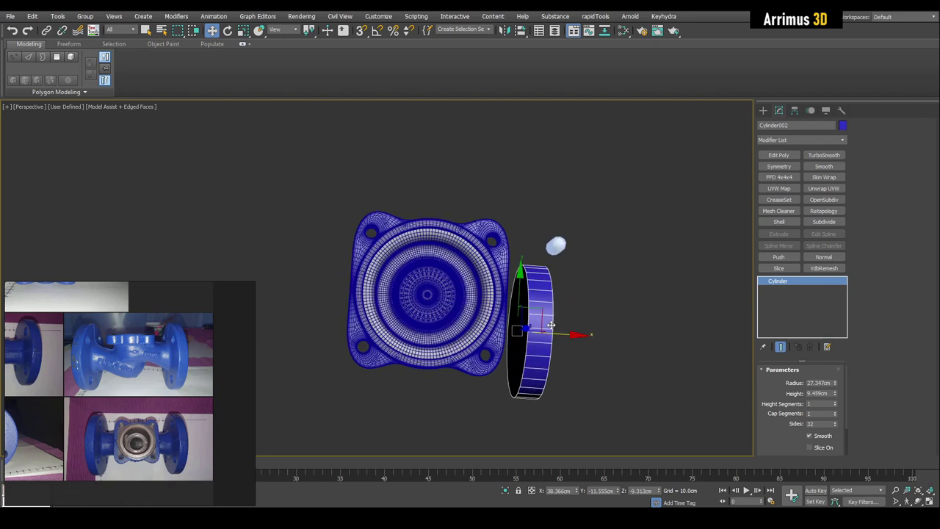
pyautogui.rightClick(619, 490)
pyautogui.keyDown('alt'); pyautogui.moveTo(458, 345); pyautogui.dragTo(446, 276, button='middle'); pyautogui.keyUp('alt')
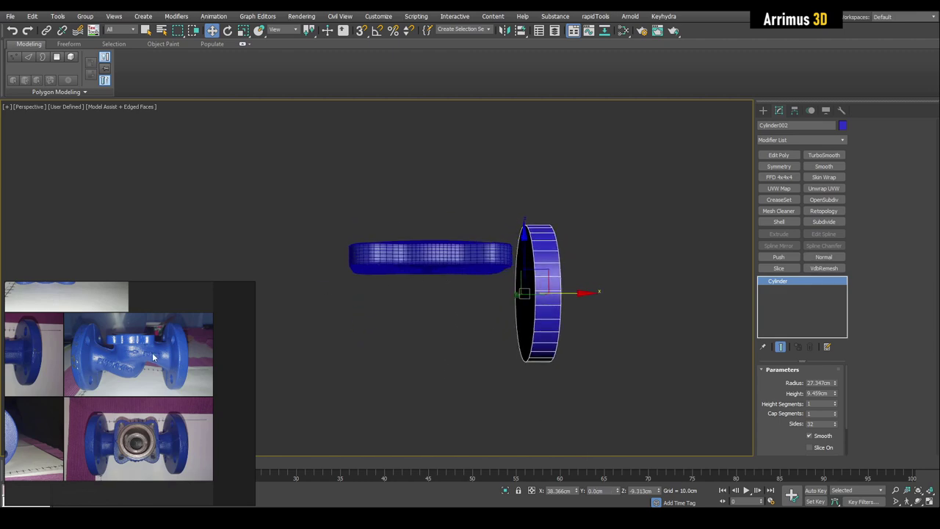
# Check the flange in the reference photo and set the disc's number of sides to 8.
pyautogui.scroll(5, 154, 357)
pyautogui.moveTo(154, 357); pyautogui.dragTo(181, 364, button='middle')
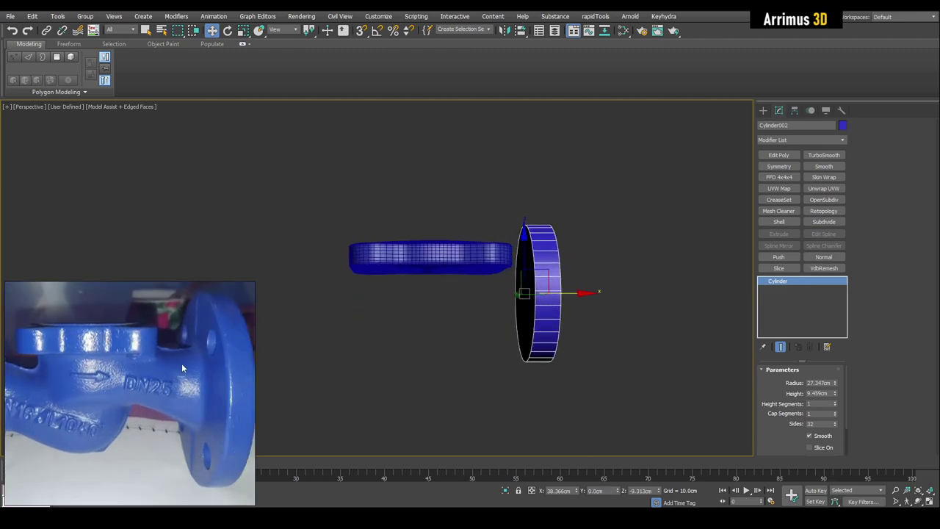
pyautogui.keyDown('alt'); pyautogui.moveTo(392, 332); pyautogui.dragTo(503, 313, button='middle'); pyautogui.keyUp('alt')
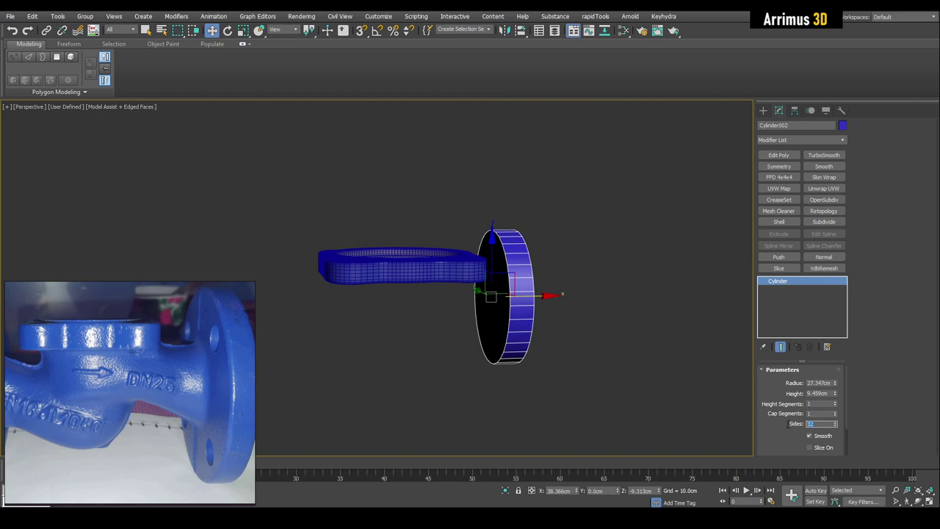
pyautogui.press('Return')
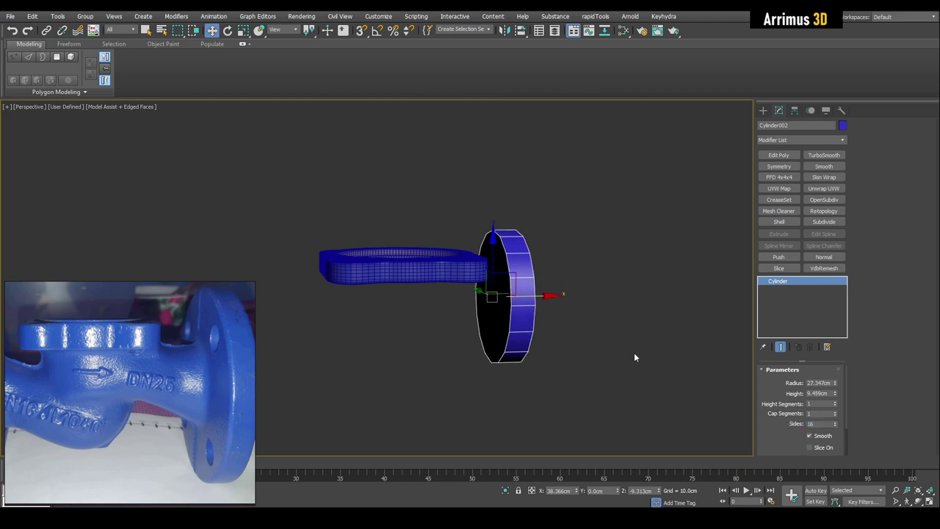
pyautogui.keyDown('alt'); pyautogui.moveTo(562, 318); pyautogui.dragTo(547, 325, button='middle'); pyautogui.keyUp('alt')
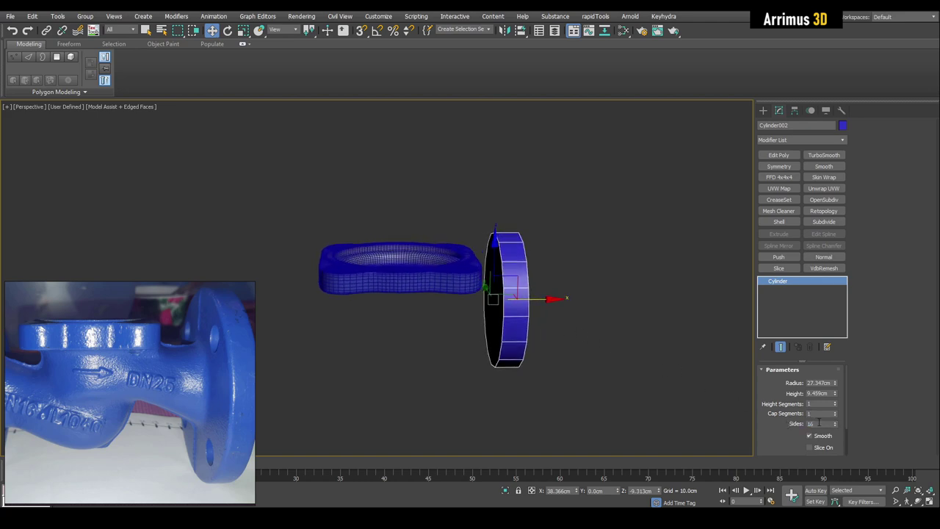
pyautogui.write('8')
pyautogui.press('Return')
# Set the disc's cap segments to 2.
pyautogui.moveTo(612, 362); pyautogui.dragTo(617, 350, button='middle')
pyautogui.press('4')
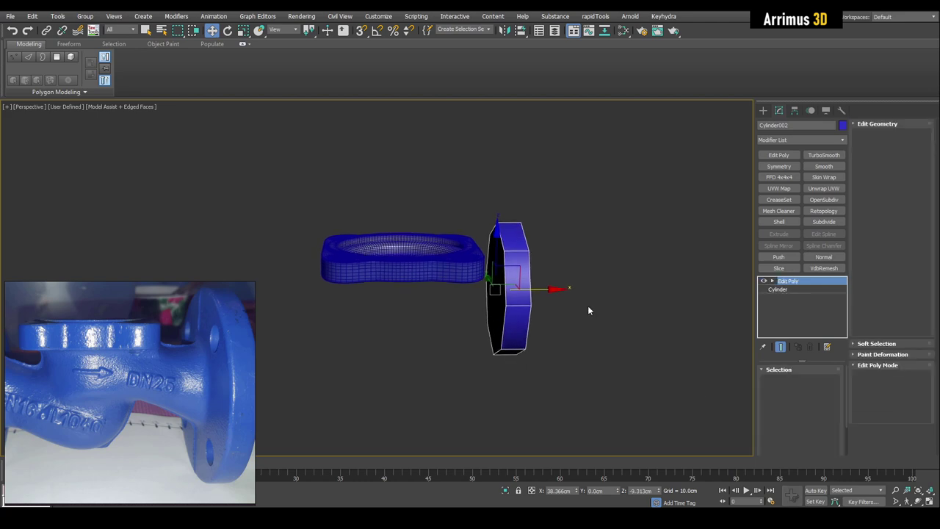
pyautogui.hotkey('ctrl', 'z')
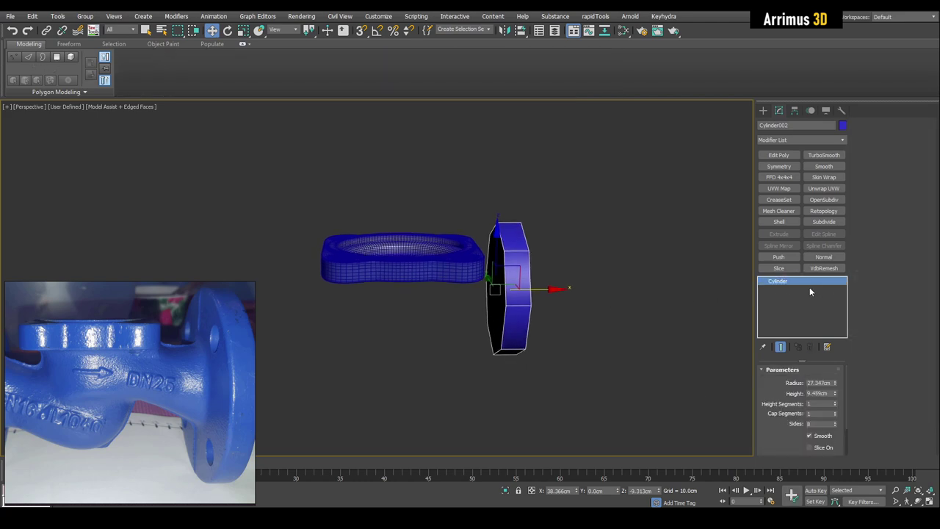
pyautogui.click(834, 412)
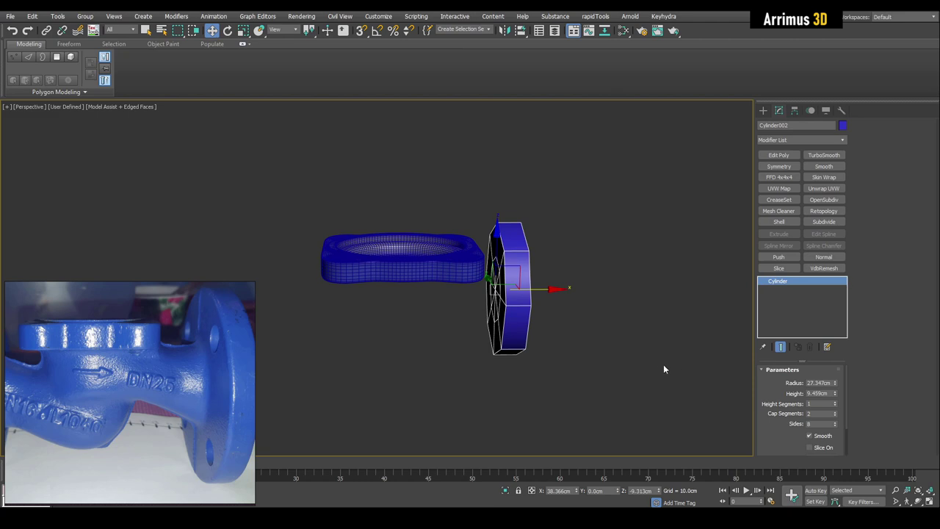
pyautogui.keyDown('alt'); pyautogui.moveTo(664, 366); pyautogui.dragTo(661, 360, button='middle'); pyautogui.keyUp('alt')
# Add an Edit Poly modifier to the disc and make it see-through for edge editing, facing its caps.
pyautogui.hotkey('ctrl', 'e')
pyautogui.press('4')
pyautogui.scroll(3, 486, 286)
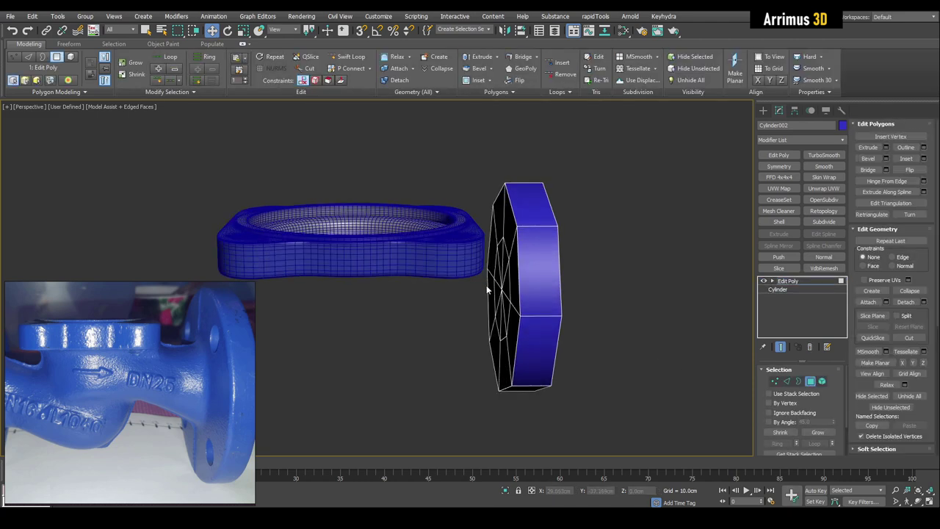
pyautogui.scroll(2, 487, 285)
pyautogui.click(499, 292)
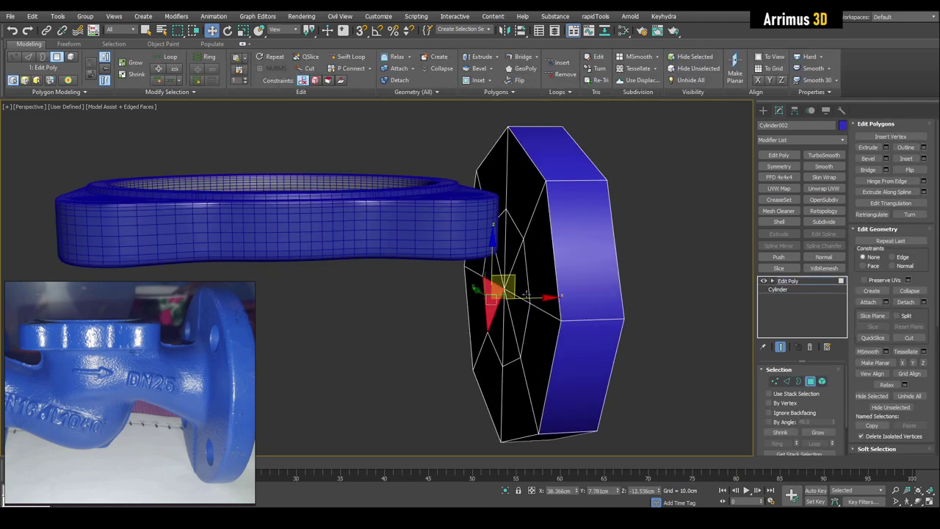
pyautogui.press('2')
pyautogui.press('q')
pyautogui.hotkey('alt', 'x')
pyautogui.keyDown('alt'); pyautogui.moveTo(526, 295); pyautogui.dragTo(411, 280, button='middle'); pyautogui.keyUp('alt')
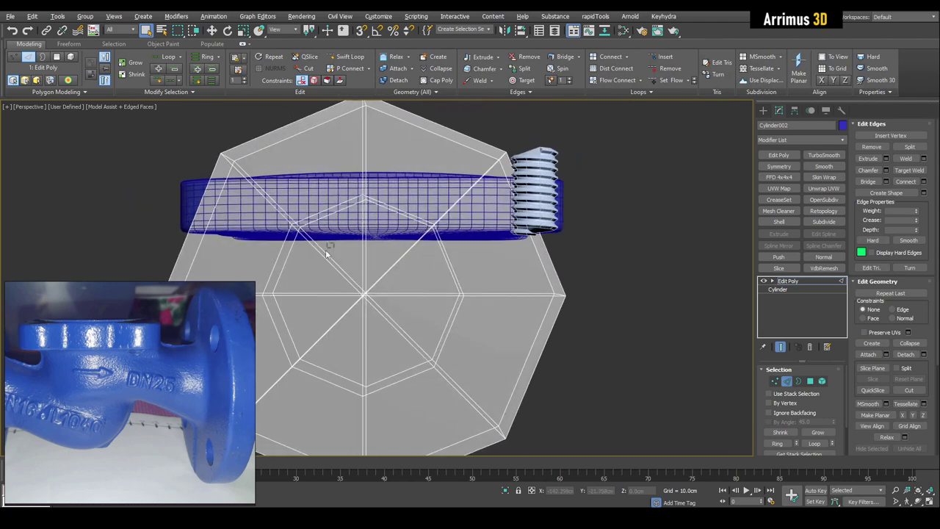
# Remove the four diagonal edges inside the inner octagon on both caps of the disc.
pyautogui.moveTo(326, 250); pyautogui.dragTo(318, 260)
pyautogui.keyDown('ctrl'); pyautogui.moveTo(316, 302); pyautogui.dragTo(329, 339); pyautogui.keyUp('ctrl')
pyautogui.keyDown('ctrl'); pyautogui.moveTo(389, 250); pyautogui.dragTo(408, 273); pyautogui.keyUp('ctrl')
pyautogui.keyDown('ctrl'); pyautogui.moveTo(406, 307); pyautogui.dragTo(386, 340); pyautogui.keyUp('ctrl')
pyautogui.hotkey('ctrl', 'BackSpace')
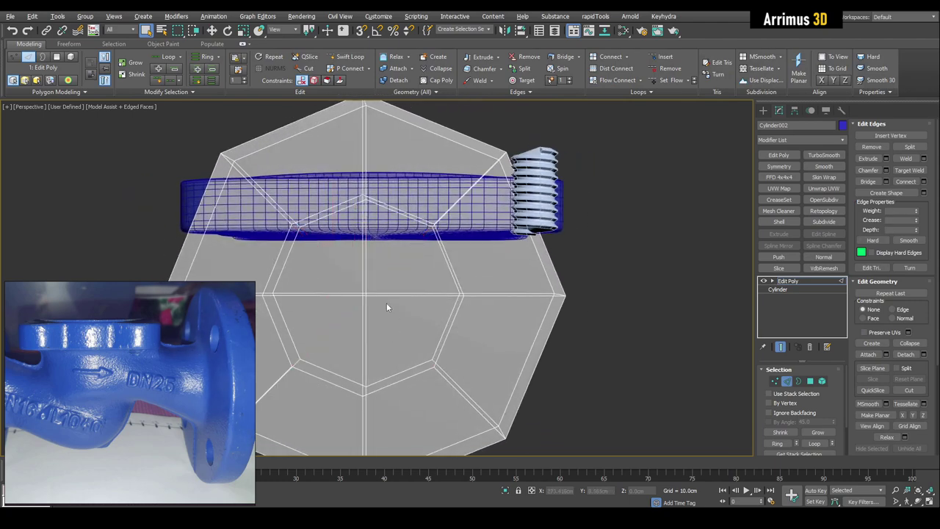
# Select only the inner octagon polygons on the cap facing the cover and add a second Edit Poly modifier.
pyautogui.press('4')
pyautogui.moveTo(343, 275); pyautogui.dragTo(397, 314)
pyautogui.keyDown('alt'); pyautogui.moveTo(412, 294); pyautogui.dragTo(549, 265, button='middle'); pyautogui.keyUp('alt')
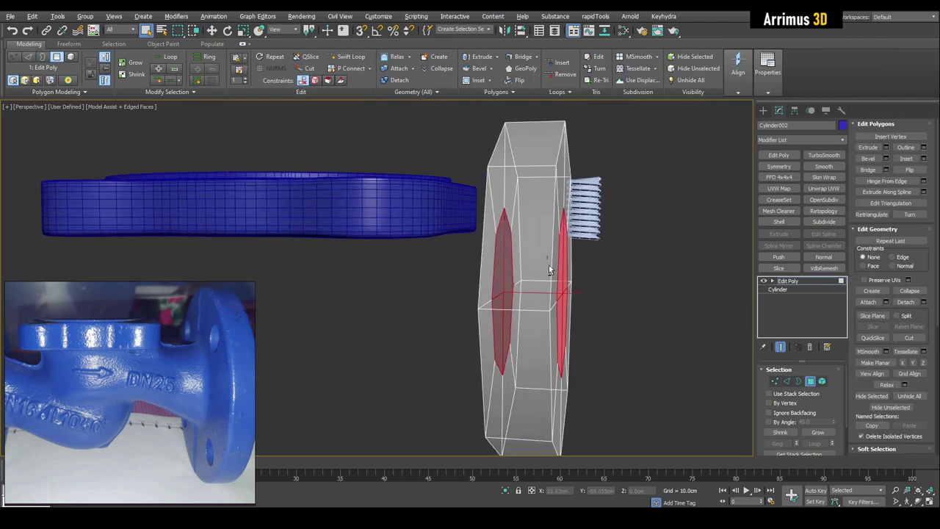
pyautogui.keyDown('alt'); pyautogui.moveTo(548, 265); pyautogui.dragTo(592, 326); pyautogui.keyUp('alt')
pyautogui.press('4')
pyautogui.hotkey('shift', 'e')
pyautogui.press('4')
# Turn off see-through and extrude the selected inner polygons along X beneath the cover to about X -20.9 cm.
pyautogui.moveTo(529, 311); pyautogui.dragTo(565, 309, button='middle')
pyautogui.hotkey('alt', 'x')
pyautogui.press('w')
pyautogui.keyDown('shift'); pyautogui.moveTo(598, 287); pyautogui.dragTo(283, 290); pyautogui.keyUp('shift')
pyautogui.moveTo(321, 278); pyautogui.dragTo(470, 285, button='middle')
pyautogui.moveTo(440, 291); pyautogui.dragTo(374, 284)
# Examine the reference photos of the valve body from above and from the side against the extruded pipe.
pyautogui.scroll(-3, 334, 276)
pyautogui.keyDown('alt'); pyautogui.moveTo(332, 274); pyautogui.dragTo(345, 296, button='middle'); pyautogui.keyUp('alt')
pyautogui.scroll(-6, 130, 322)
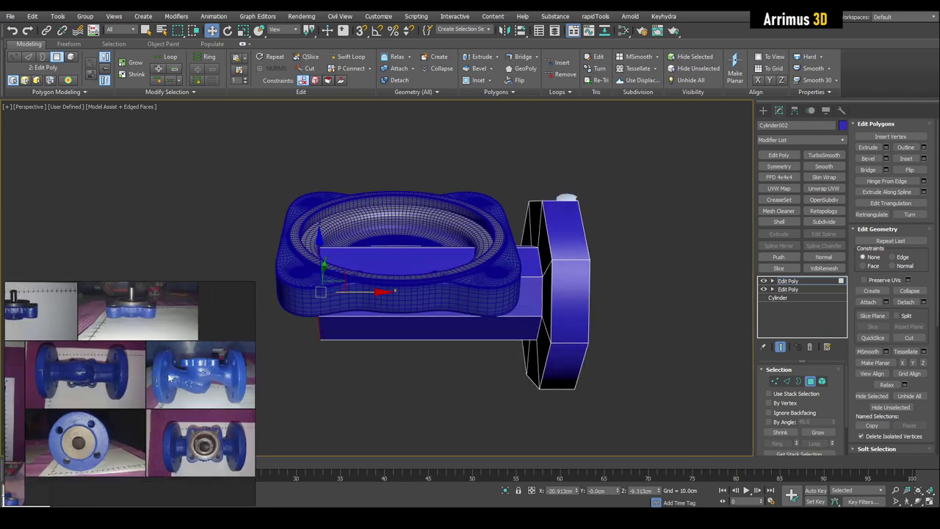
pyautogui.moveTo(200, 435); pyautogui.dragTo(124, 397, button='middle')
pyautogui.scroll(5, 118, 336)
pyautogui.scroll(2, 122, 399)
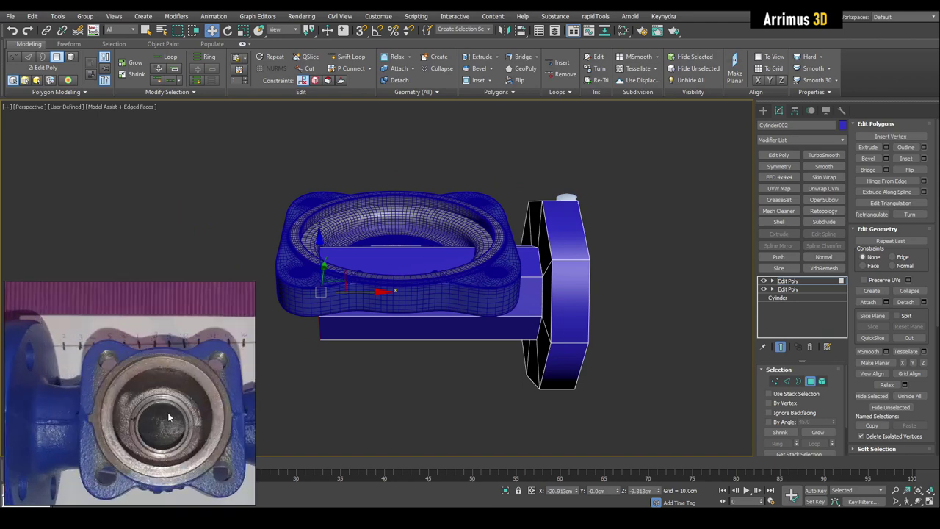
pyautogui.scroll(3, 442, 297)
pyautogui.moveTo(455, 276)
pyautogui.mouseDown(button='middle')
pyautogui.moveTo(446, 311)
pyautogui.moveTo(449, 260)
pyautogui.mouseUp(button='middle')
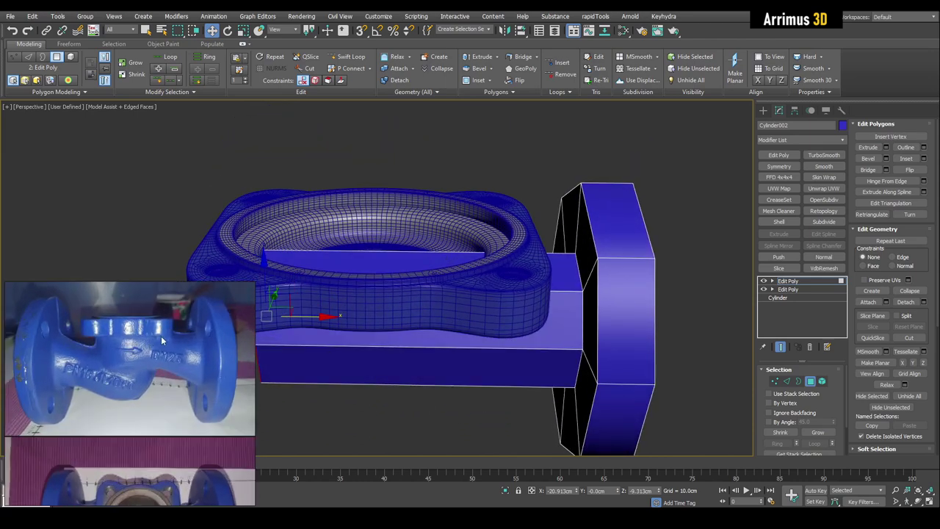
# Select both outer rim edge loops of the flange disc and raise their crease value.
pyautogui.keyDown('alt'); pyautogui.moveTo(415, 302); pyautogui.dragTo(530, 218, button='middle'); pyautogui.keyUp('alt')
pyautogui.press('4')
pyautogui.press('q')
pyautogui.moveTo(650, 223); pyautogui.dragTo(507, 226, button='middle')
pyautogui.press('2')
pyautogui.doubleClick(483, 176)
pyautogui.keyDown('alt'); pyautogui.moveTo(474, 176); pyautogui.dragTo(523, 200, button='middle'); pyautogui.keyUp('alt')
pyautogui.keyDown('ctrl'); pyautogui.doubleClick(527, 188); pyautogui.keyUp('ctrl')
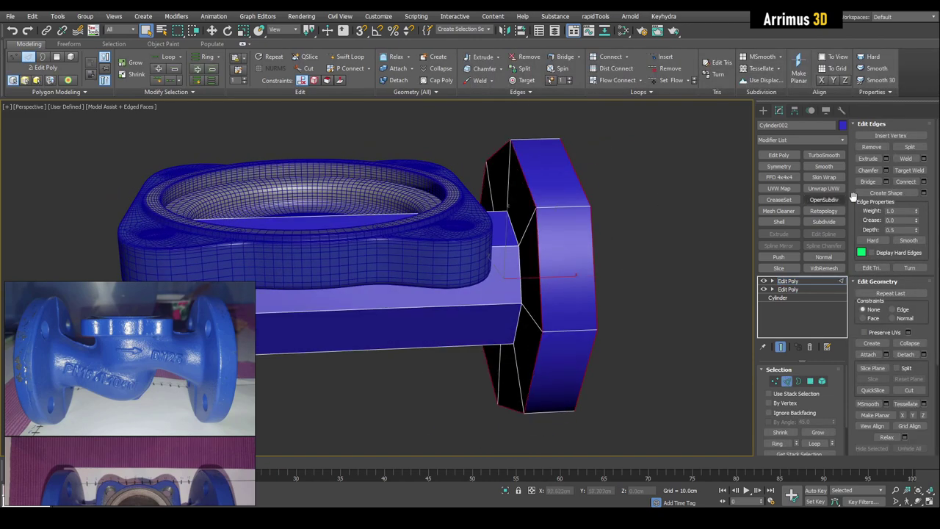
pyautogui.moveTo(916, 221); pyautogui.dragTo(916, 204)
# Smooth the flange and pipe with an OpenSubdiv modifier set to 3 iterations.
pyautogui.click(811, 199)
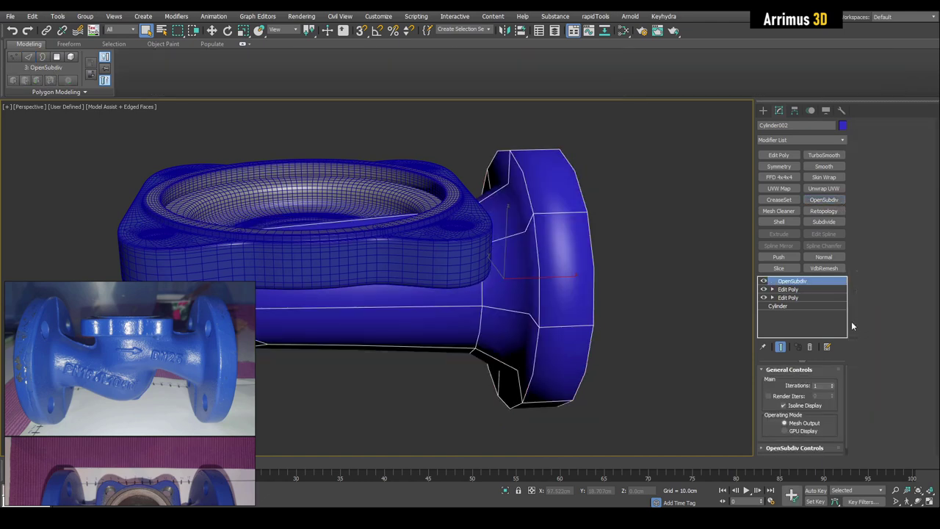
pyautogui.click(833, 385)
pyautogui.click(833, 385)
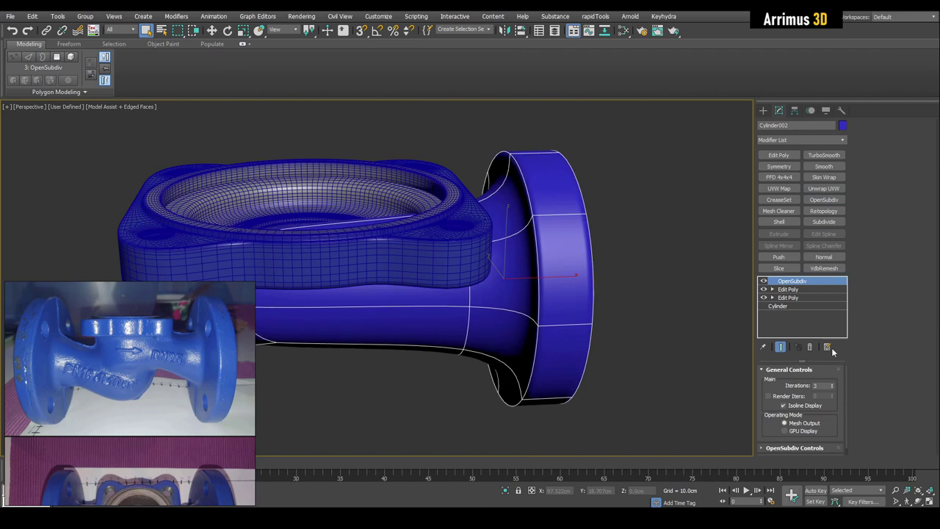
# Return to the upper Edit Poly level with smoothing hidden and insert an edge loop around the pipe near the flange at about X 23.8 cm.
pyautogui.click(800, 291)
pyautogui.keyDown('alt'); pyautogui.moveTo(629, 288); pyautogui.dragTo(546, 225, button='middle'); pyautogui.keyUp('alt')
pyautogui.scroll(3, 162, 345)
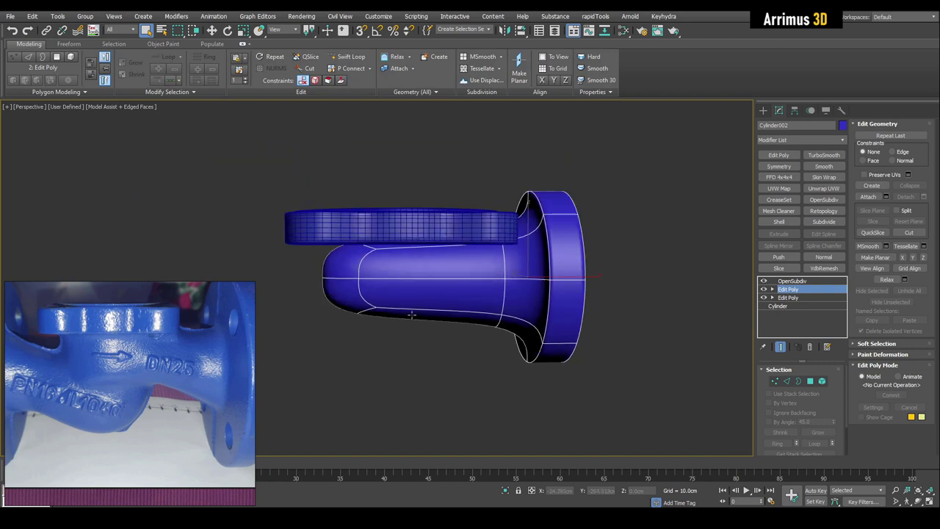
pyautogui.click(780, 346)
pyautogui.press('1')
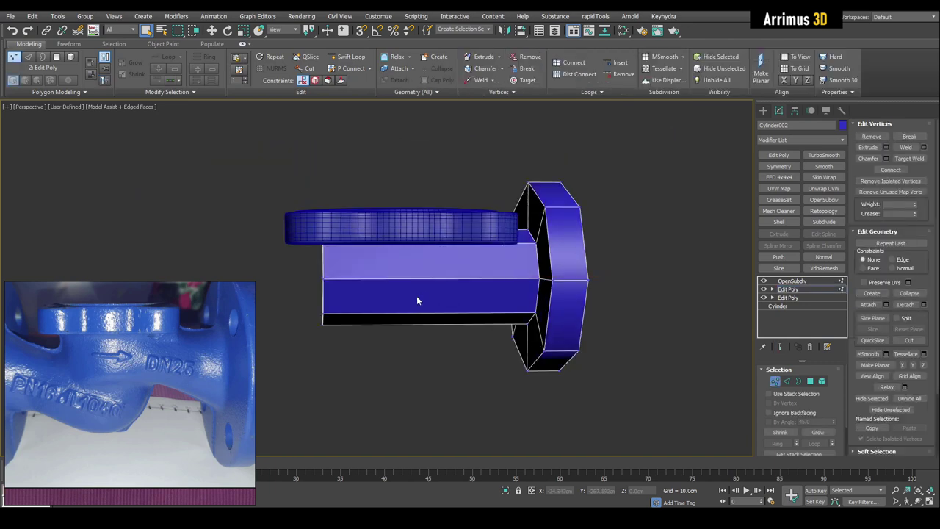
pyautogui.hotkey('alt', 'shift', 's')
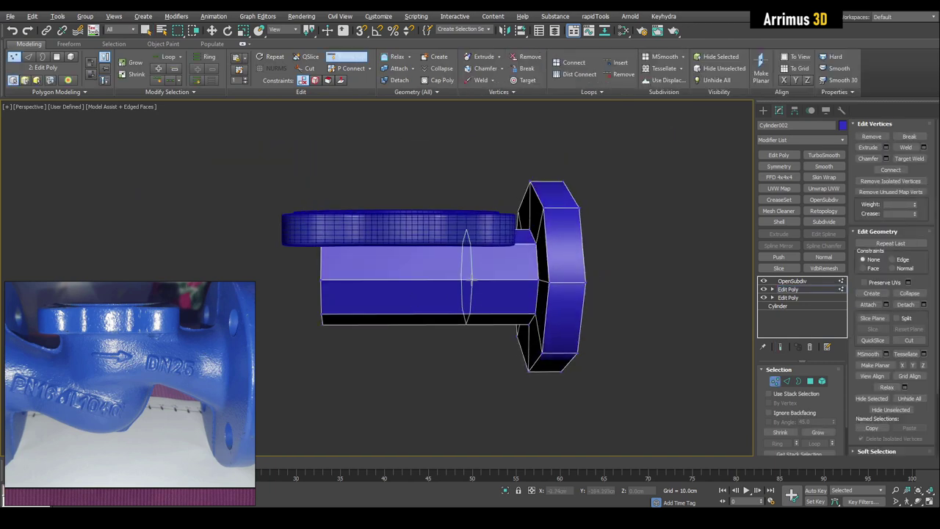
pyautogui.click(484, 280)
pyautogui.press('w')
pyautogui.press('2')
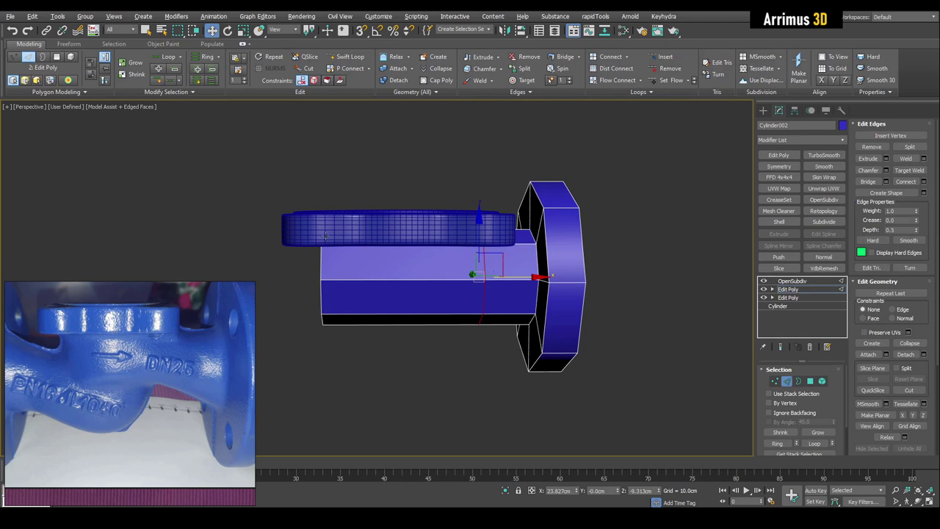
# Select all pipe vertices from the new edge loop to the closed end and scale them down to slim the pipe.
pyautogui.press('1')
pyautogui.moveTo(298, 193); pyautogui.dragTo(495, 351)
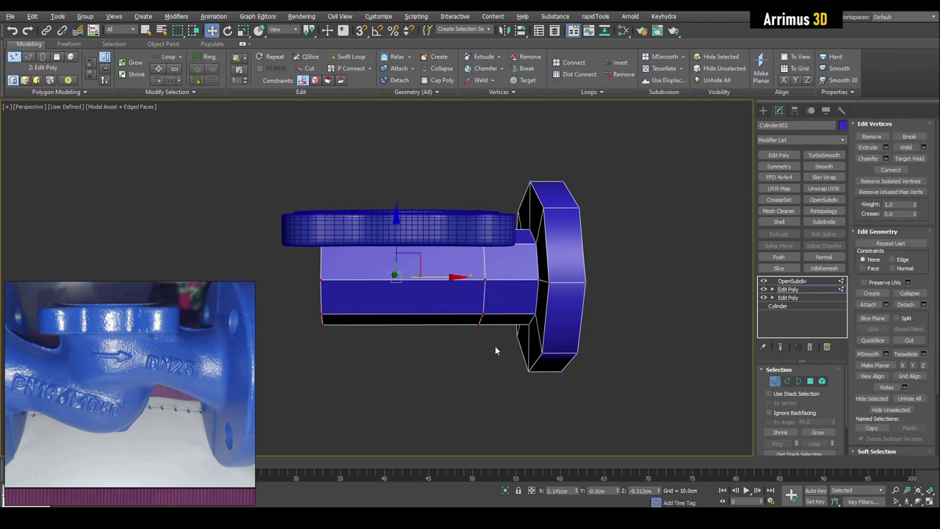
pyautogui.press('r')
pyautogui.keyDown('alt'); pyautogui.moveTo(390, 249); pyautogui.dragTo(424, 252, button='middle'); pyautogui.keyUp('alt')
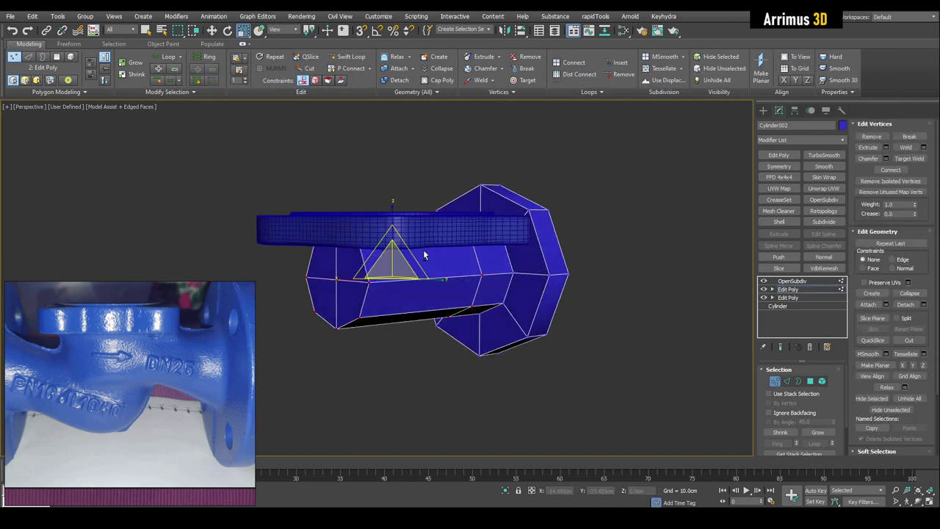
pyautogui.moveTo(407, 247); pyautogui.dragTo(401, 268)
# With the smoothed result shown, raise the selected pipe vertices to about Z -4.5 cm, against the underside of the cover.
pyautogui.keyDown('alt'); pyautogui.moveTo(402, 269); pyautogui.dragTo(374, 252, button='middle'); pyautogui.keyUp('alt')
pyautogui.press('w')
pyautogui.press('`')
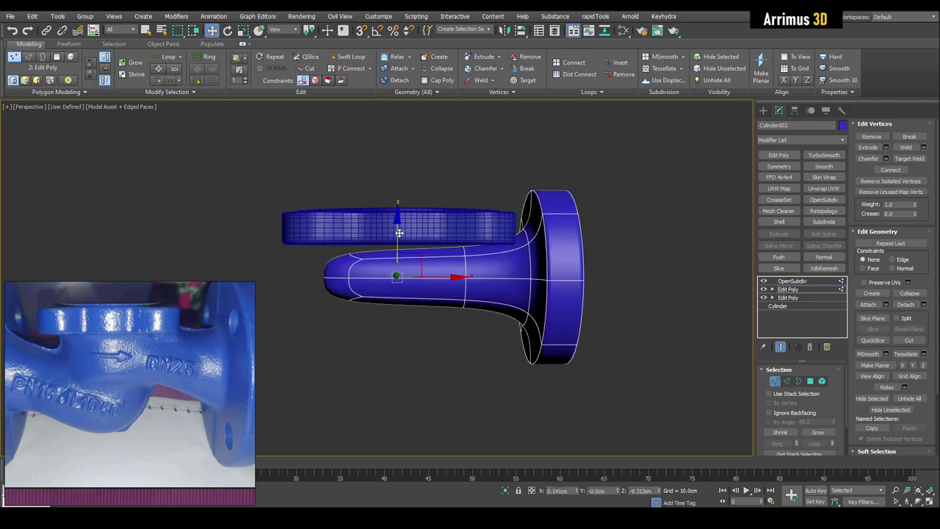
pyautogui.moveTo(397, 231); pyautogui.dragTo(398, 216)
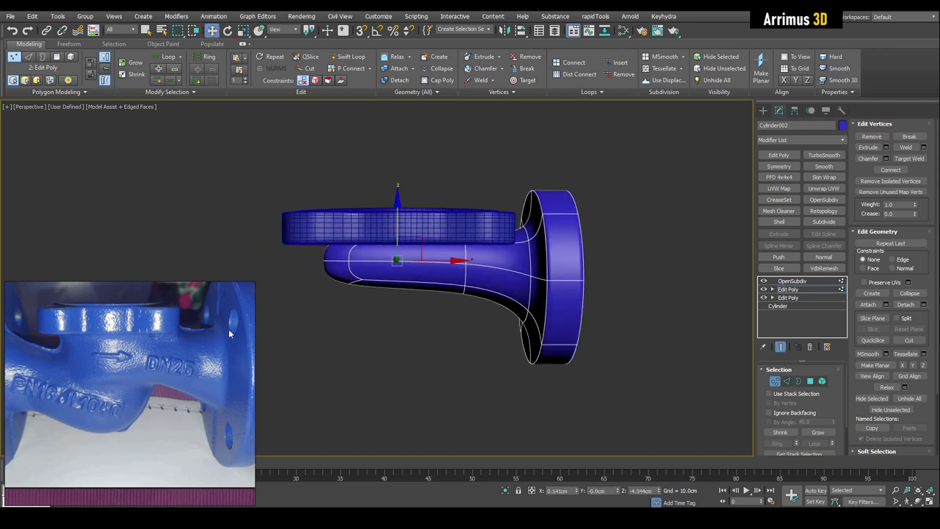
pyautogui.click(437, 356)
# Select the edge loop where the pipe meets the flange and set its crease to 0.14.
pyautogui.moveTo(507, 316); pyautogui.dragTo(461, 340, button='middle')
pyautogui.scroll(4, 461, 340)
pyautogui.keyDown('alt'); pyautogui.moveTo(452, 273); pyautogui.dragTo(548, 235, button='middle'); pyautogui.keyUp('alt')
pyautogui.press('`')
pyautogui.press('2')
pyautogui.click(491, 255)
pyautogui.press('q')
pyautogui.doubleClick(488, 253)
pyautogui.press('w')
pyautogui.press('`')
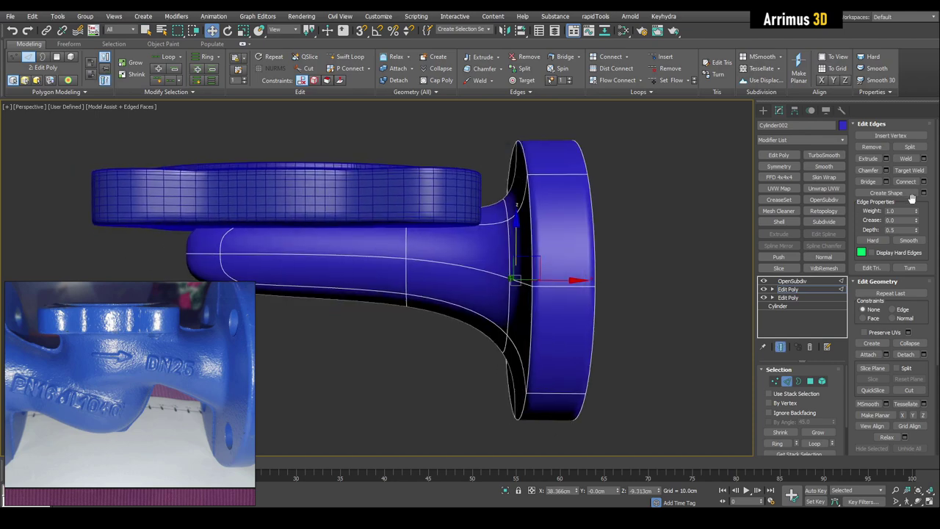
pyautogui.moveTo(917, 221); pyautogui.dragTo(918, 211)
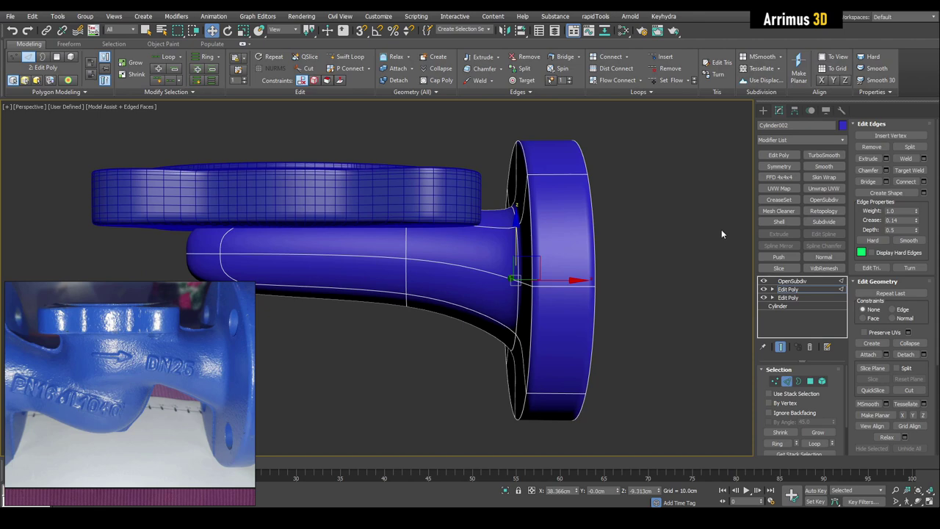
pyautogui.press('`')
pyautogui.press('q')
pyautogui.click(651, 234)
# Insert another edge loop around the middle of the straight pipe section at about X 7.3 cm.
pyautogui.keyDown('alt'); pyautogui.moveTo(551, 251); pyautogui.dragTo(434, 277, button='middle'); pyautogui.keyUp('alt')
pyautogui.press('`')
pyautogui.press('`')
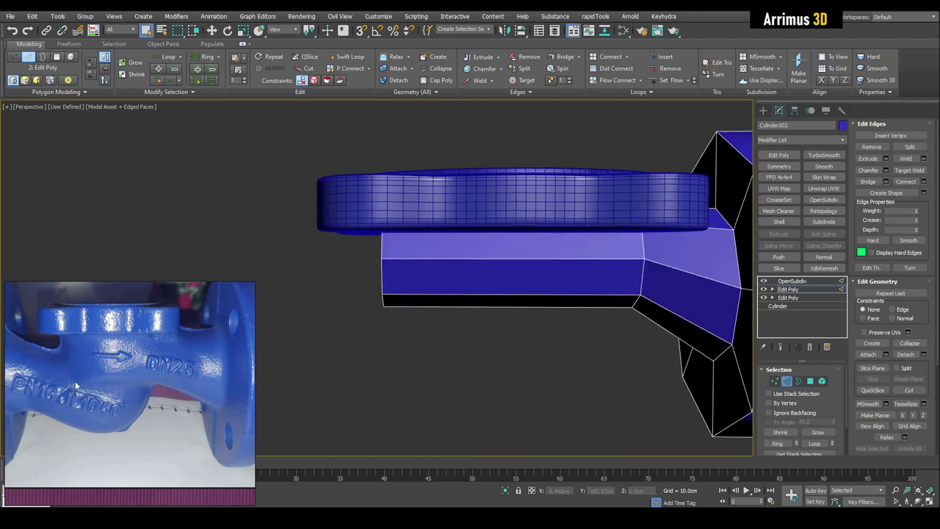
pyautogui.click(542, 263)
pyautogui.press('w')
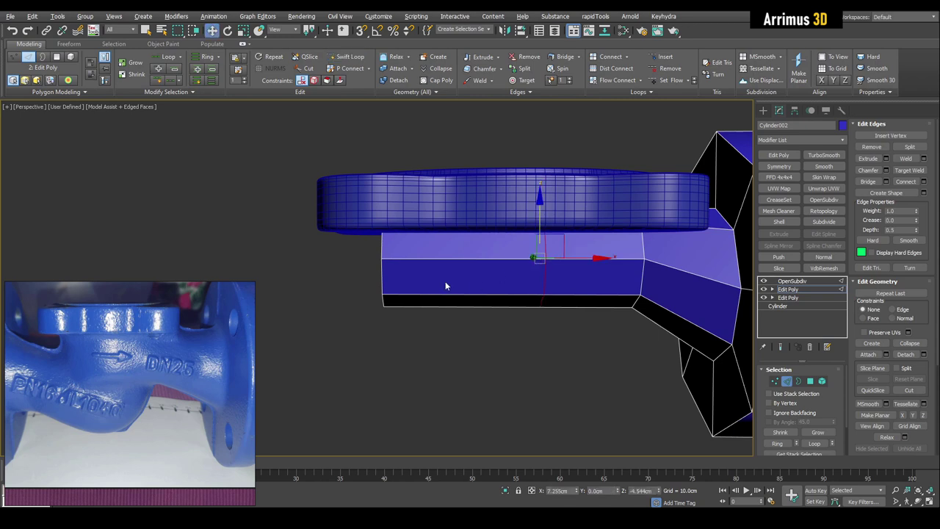
# Select the bottom edges of the pipe's closed-end segment and lower them to bulge the underside.
pyautogui.moveTo(445, 286); pyautogui.dragTo(462, 316)
pyautogui.press('`')
pyautogui.moveTo(460, 252); pyautogui.dragTo(462, 269)
pyautogui.press('`')
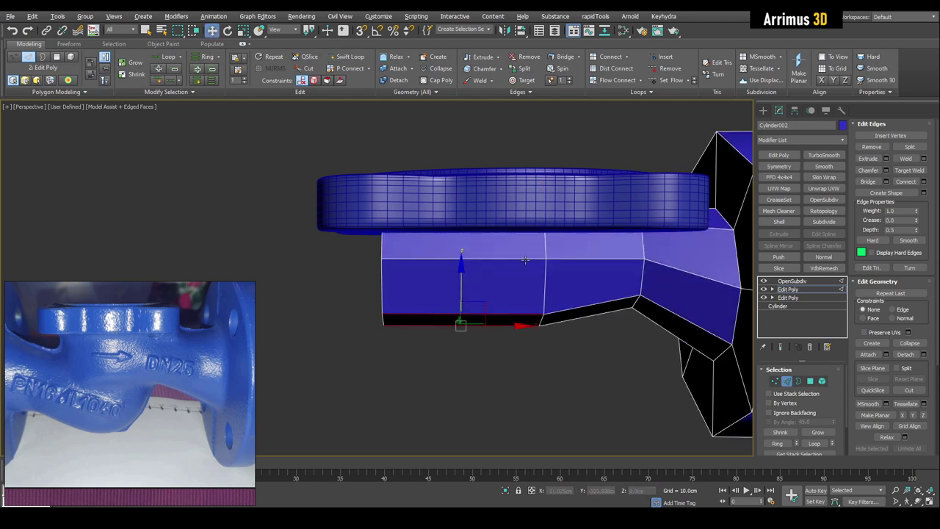
# Select the middle edge loop and shift it along X towards the pipe's closed end.
pyautogui.click(545, 273)
pyautogui.hotkey('ctrl', 'e')
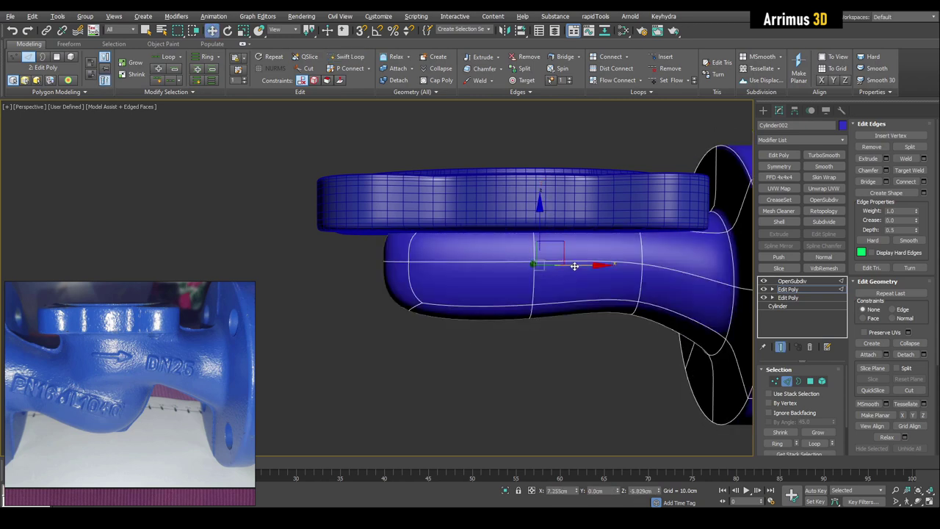
pyautogui.moveTo(575, 266); pyautogui.dragTo(536, 267)
pyautogui.press('q')
pyautogui.moveTo(518, 304); pyautogui.dragTo(474, 321, button='middle')
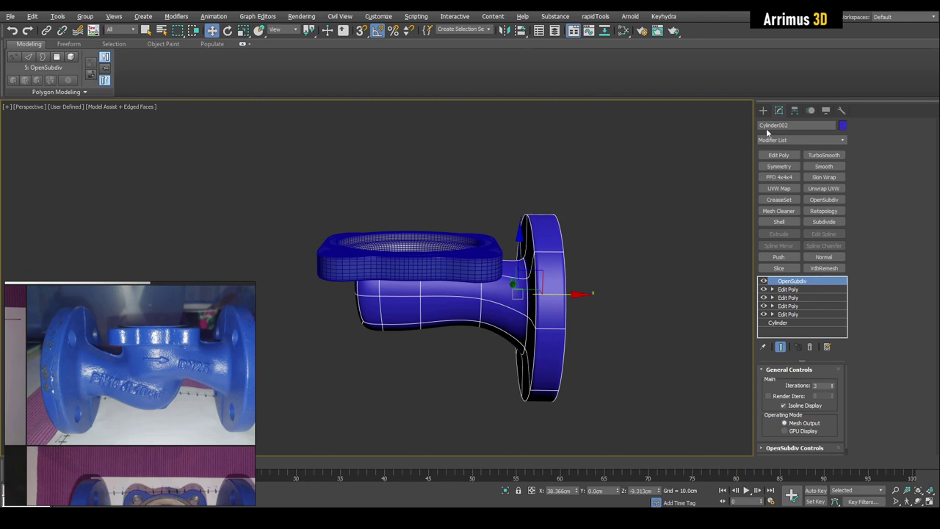
# Align only the flanged pipe's pivot to the cover's pivot point on X, Y and Z.
pyautogui.click(793, 110)
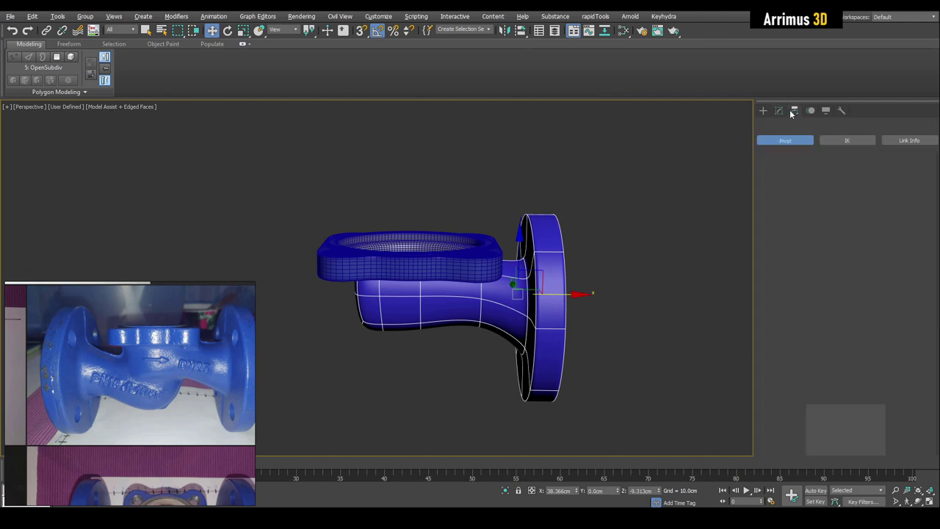
pyautogui.click(799, 179)
pyautogui.click(487, 262)
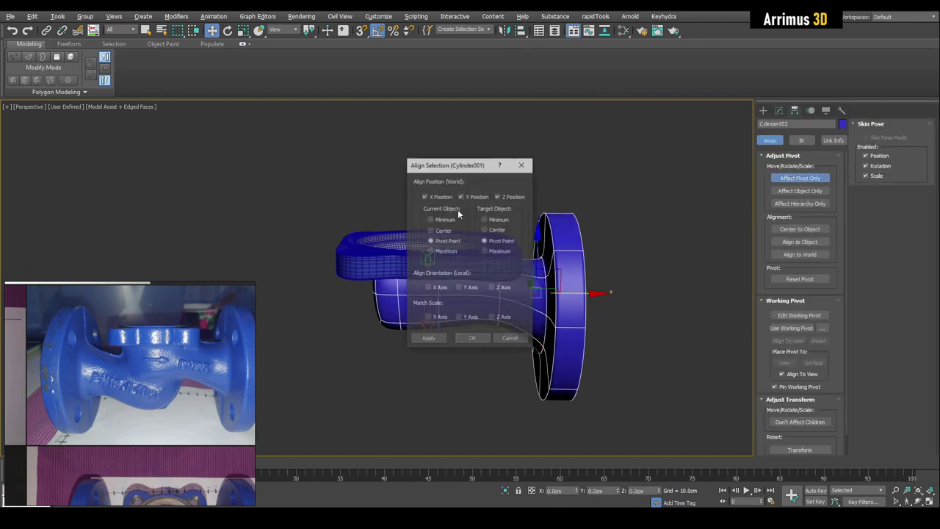
pyautogui.click(478, 337)
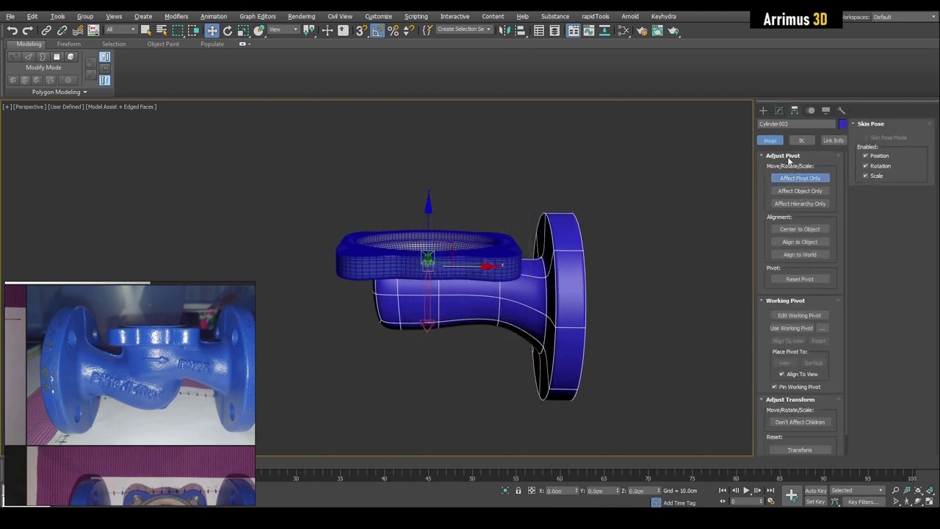
# Clone the flanged pipe as a copy and mirror the copy to the opposite side of the cover.
pyautogui.click(780, 111)
pyautogui.hotkey('ctrl', 'v')
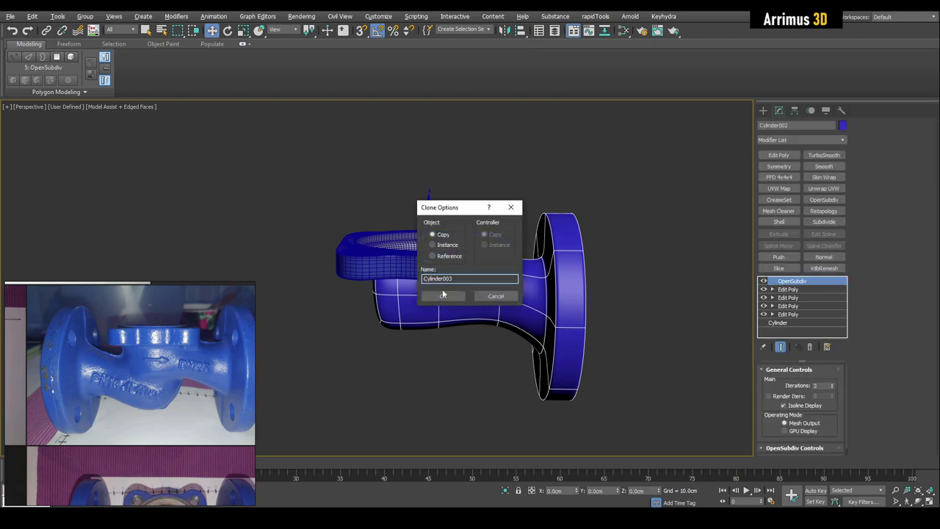
pyautogui.click(443, 295)
pyautogui.click(507, 32)
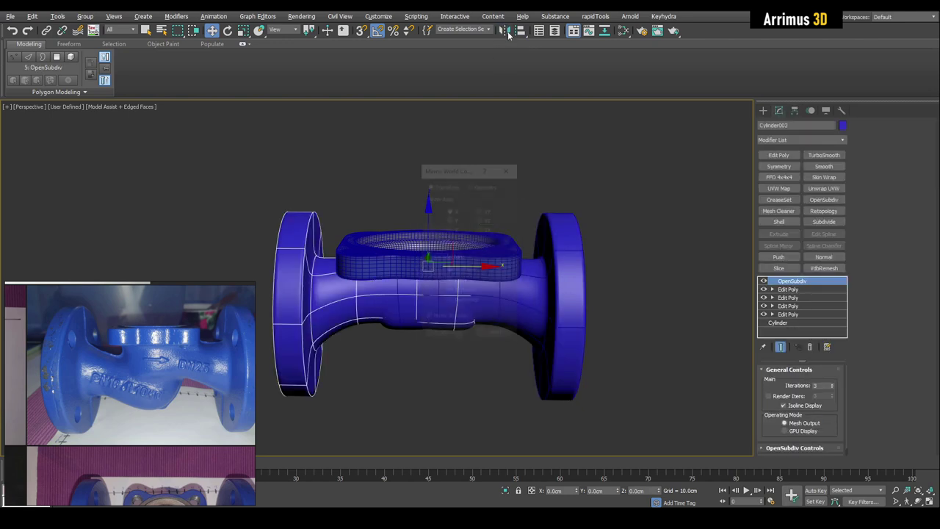
pyautogui.click(445, 335)
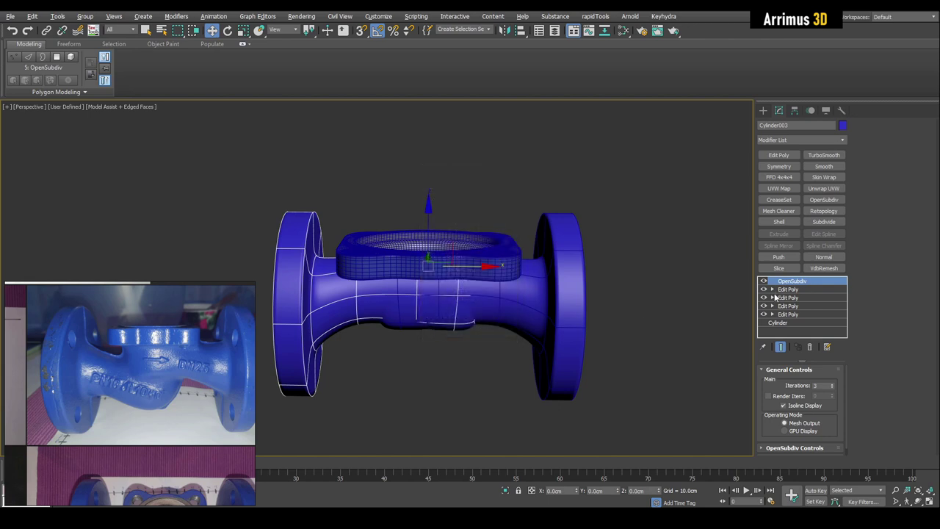
# Select the mirrored copy's pipe vertices and lower them to about Z -24.8 cm, beneath the original pipe.
pyautogui.hotkey('ctrl', 'e')
pyautogui.press('1')
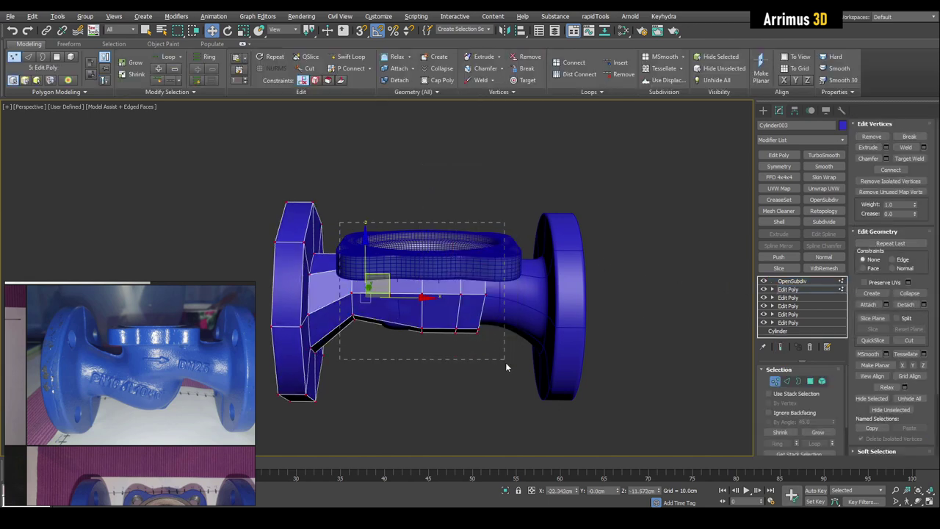
pyautogui.moveTo(505, 363); pyautogui.dragTo(506, 364)
pyautogui.keyDown('alt'); pyautogui.moveTo(505, 362); pyautogui.dragTo(503, 339, button='middle'); pyautogui.keyUp('alt')
pyautogui.hotkey('shift', 'e')
pyautogui.moveTo(429, 254); pyautogui.dragTo(428, 288)
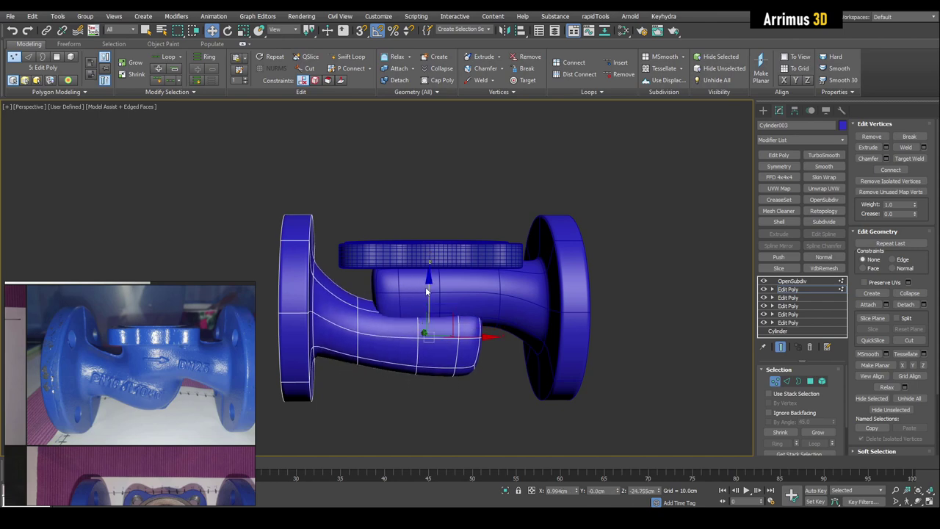
# Adjust the vertices at the closed end of the lower pipe to reshape it like the reference valve.
pyautogui.hotkey('shift', 'e')
pyautogui.press('2')
pyautogui.click(443, 273)
pyautogui.moveTo(443, 273); pyautogui.dragTo(423, 266, button='middle')
pyautogui.press('1')
pyautogui.hotkey('shift', 'e')
pyautogui.moveTo(470, 391); pyautogui.dragTo(486, 367)
pyautogui.hotkey('shift', 'e')
pyautogui.keyDown('alt'); pyautogui.moveTo(486, 367); pyautogui.dragTo(496, 348, button='middle'); pyautogui.keyUp('alt')
pyautogui.scroll(4, 496, 348)
pyautogui.hotkey('alt', 'x')
pyautogui.moveTo(439, 312); pyautogui.dragTo(469, 331)
pyautogui.hotkey('shift', 'e')
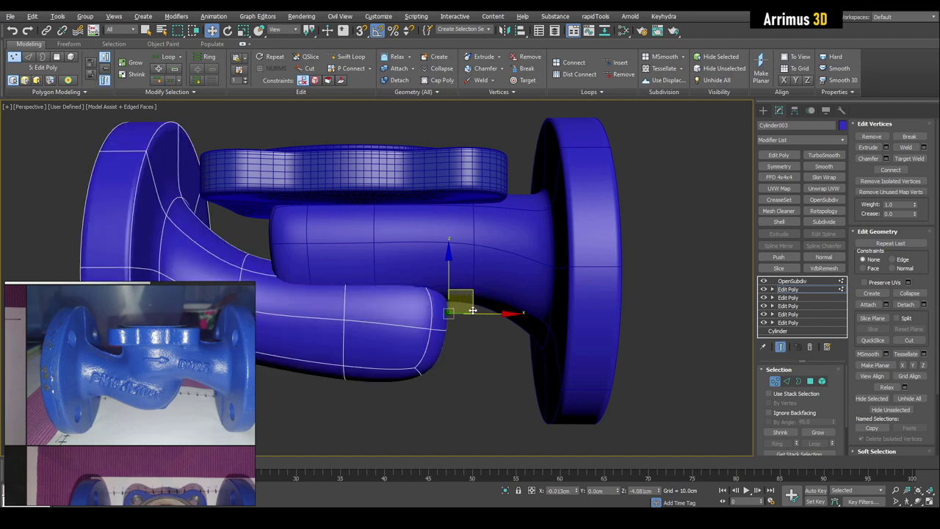
# Move the bottom vertices of the lower pipe's closed end to about X 18.0 cm and Z -37.6 cm.
pyautogui.moveTo(473, 294); pyautogui.dragTo(567, 300, button='middle')
pyautogui.scroll(-4, 567, 301)
pyautogui.moveTo(533, 295); pyautogui.dragTo(533, 305)
pyautogui.hotkey('shift', 'e')
pyautogui.hotkey('shift', 'e')
pyautogui.moveTo(470, 369); pyautogui.dragTo(528, 331)
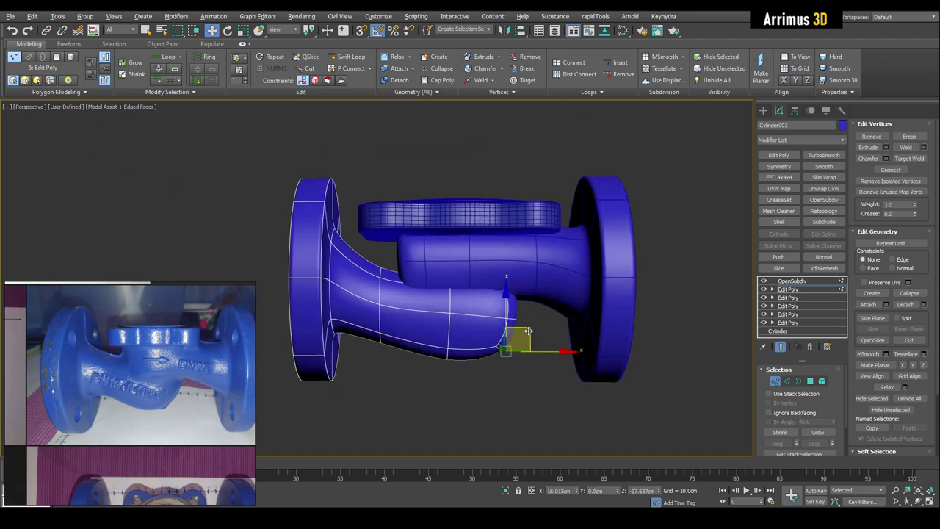
# Refine the lower pipe's closed end from beneath by adjusting its end vertices and side edges.
pyautogui.hotkey('shift', 'e')
pyautogui.moveTo(506, 229); pyautogui.dragTo(552, 303)
pyautogui.hotkey('shift', 'e')
pyautogui.keyDown('alt'); pyautogui.moveTo(554, 275); pyautogui.dragTo(503, 227, button='middle'); pyautogui.keyUp('alt')
pyautogui.hotkey('shift', 'e')
pyautogui.moveTo(502, 227); pyautogui.dragTo(490, 237, button='middle')
pyautogui.scroll(3, 487, 236)
pyautogui.press('2')
pyautogui.press('q')
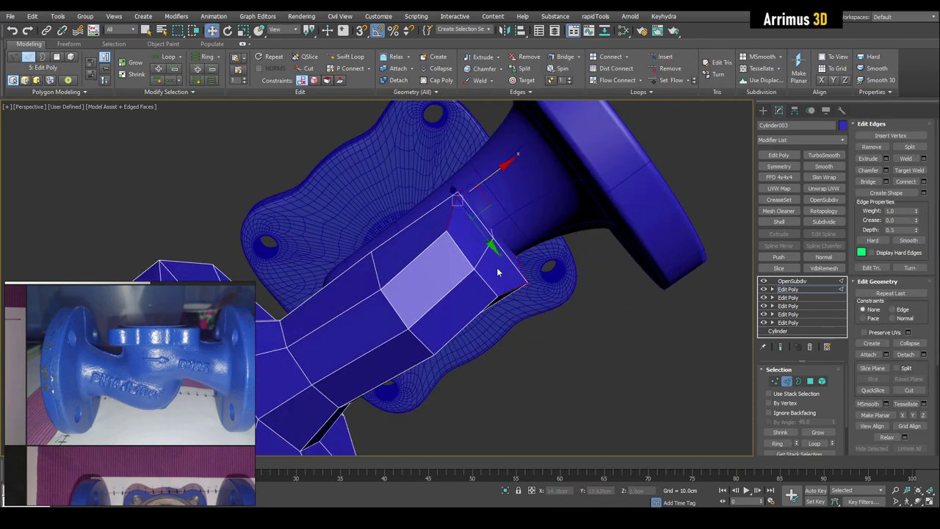
pyautogui.keyDown('alt'); pyautogui.moveTo(497, 272); pyautogui.dragTo(492, 253, button='middle'); pyautogui.keyUp('alt')
pyautogui.hotkey('shift', 'e')
pyautogui.moveTo(505, 193); pyautogui.dragTo(501, 197)
pyautogui.keyDown('alt'); pyautogui.moveTo(501, 196); pyautogui.dragTo(458, 280, button='middle'); pyautogui.keyUp('alt')
# Select the edge loop at the closed end of the upper pipe beneath the cover and undo the last change.
pyautogui.press('2')
pyautogui.click(430, 268)
pyautogui.press('2')
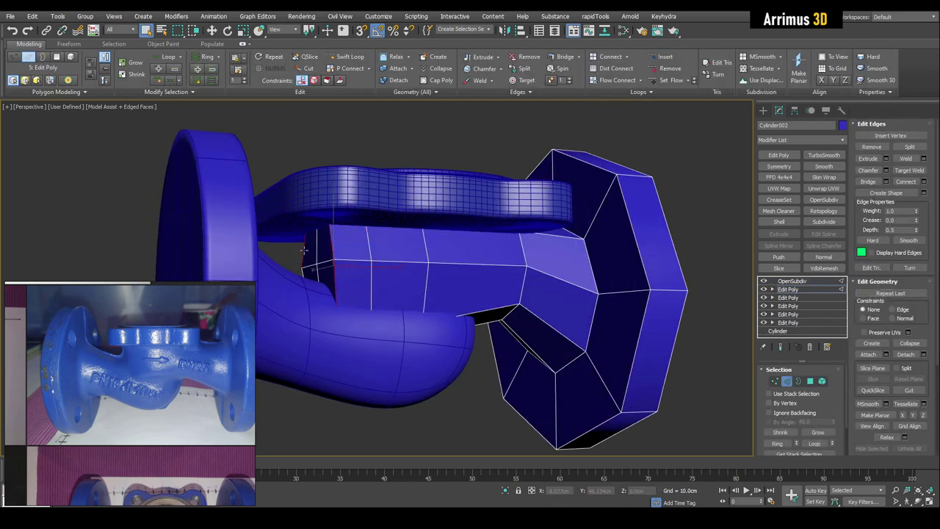
pyautogui.press('w')
pyautogui.hotkey('shift', 'e')
pyautogui.keyDown('alt'); pyautogui.moveTo(303, 250); pyautogui.dragTo(434, 252, button='middle'); pyautogui.keyUp('alt')
pyautogui.press('2')
pyautogui.hotkey('shift', 'e')
pyautogui.press('2')
pyautogui.press('q')
pyautogui.hotkey('shift', 'e')
pyautogui.hotkey('ctrl', 'z')
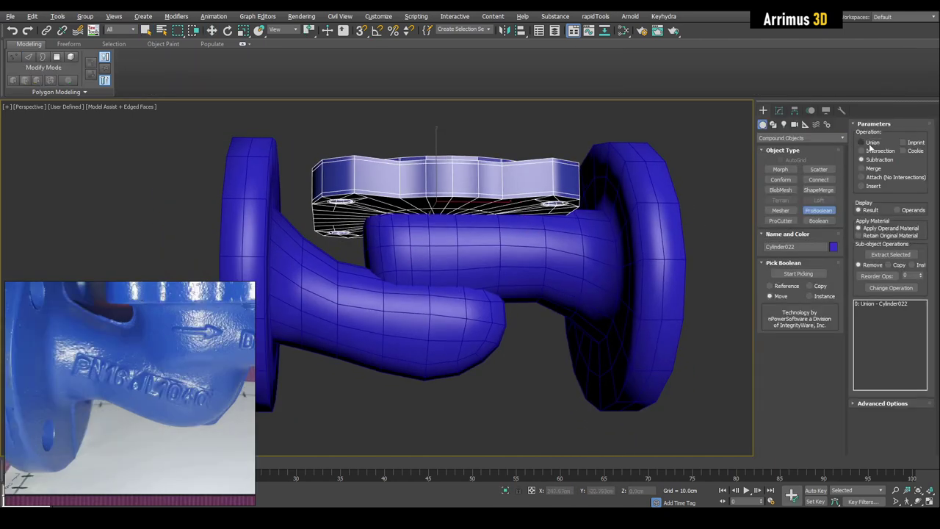
# Join both flanged pipes to the cover with a ProBoolean union and add an Edit Poly modifier.
pyautogui.click(547, 242)
pyautogui.click(469, 315)
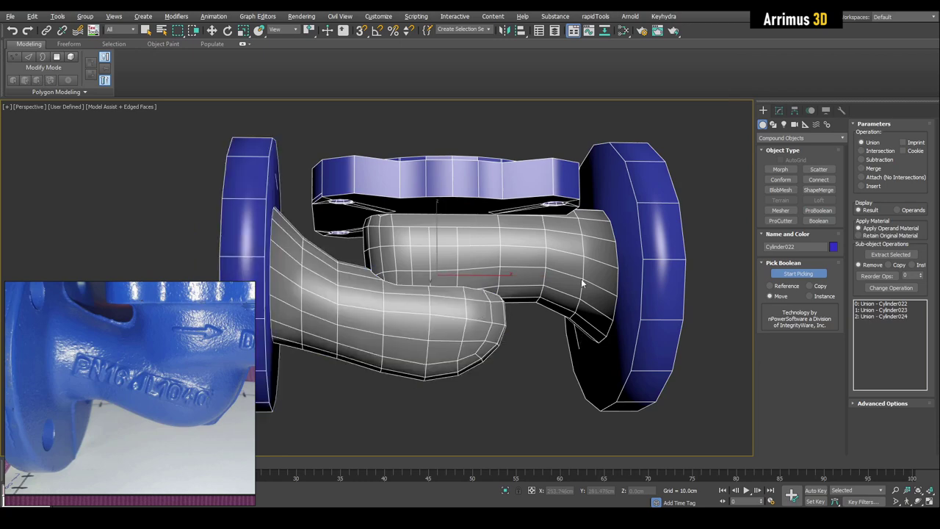
pyautogui.press('w')
pyautogui.click(783, 111)
pyautogui.keyDown('alt'); pyautogui.moveTo(640, 166); pyautogui.dragTo(636, 232, button='middle'); pyautogui.keyUp('alt')
pyautogui.hotkey('shift', 'e')
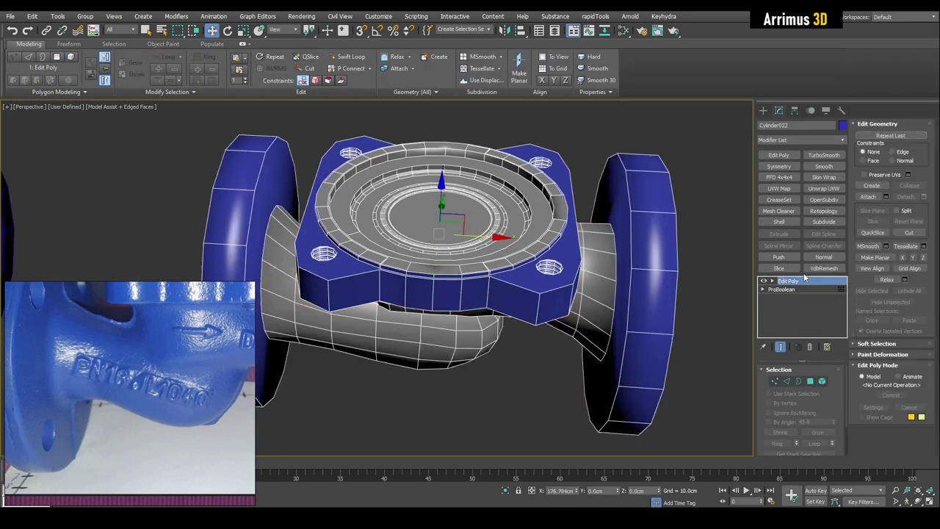
# Change the ProBoolean's advanced options so the merged body keeps its planar edges.
pyautogui.rightClick(801, 279)
pyautogui.click(818, 298)
pyautogui.moveTo(918, 399); pyautogui.dragTo(918, 298)
pyautogui.click(864, 447)
pyautogui.moveTo(656, 301); pyautogui.dragTo(674, 311, button='middle')
pyautogui.hotkey('shift', 'e')
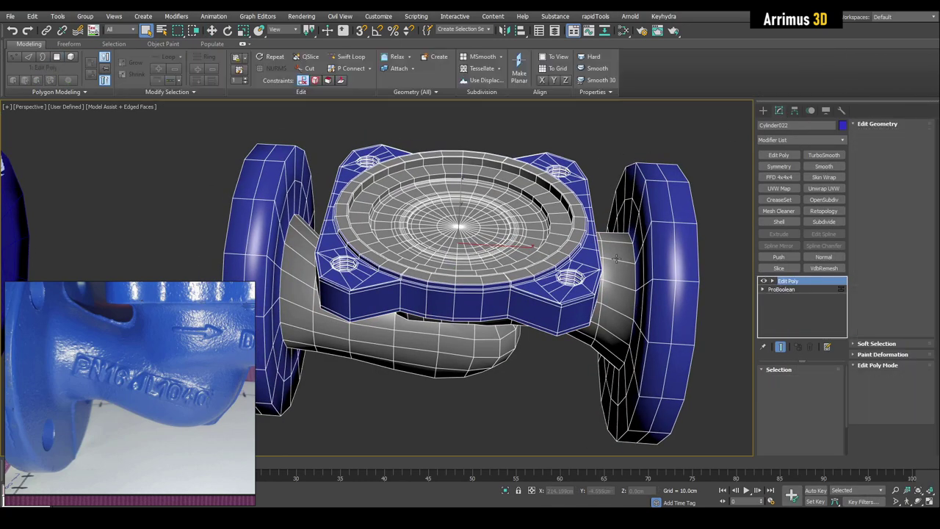
# Run Mesh CleanUp to find mid-edge vertices on the merged body, and add another Edit Poly modifier on top.
pyautogui.click(595, 17)
pyautogui.moveTo(614, 113)
pyautogui.click(648, 112)
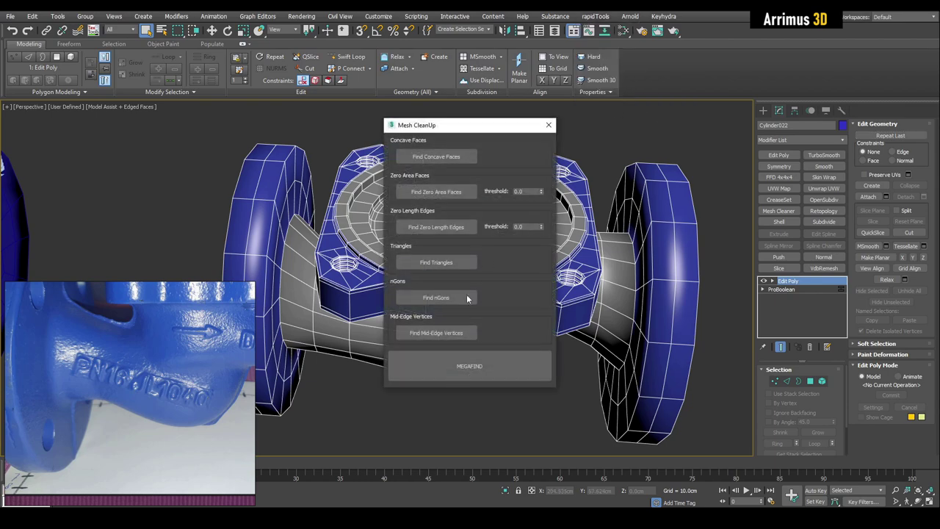
pyautogui.click(470, 332)
pyautogui.click(550, 125)
pyautogui.scroll(5, 548, 273)
pyautogui.keyDown('alt'); pyautogui.moveTo(535, 315); pyautogui.dragTo(537, 239, button='middle'); pyautogui.keyUp('alt')
pyautogui.press('1')
pyautogui.scroll(-5, 539, 248)
pyautogui.hotkey('shift', 'e')
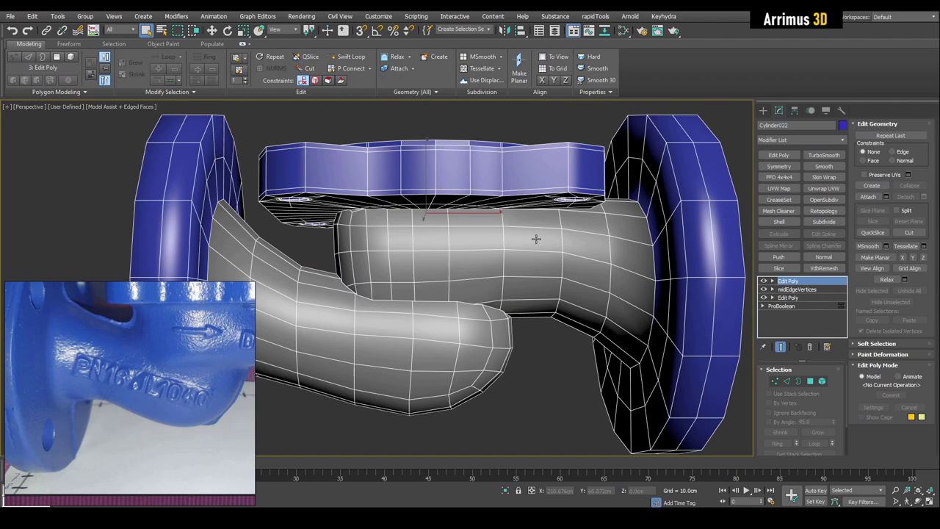
# Check the material ID of the blue polygons on the merged valve body.
pyautogui.press('4')
pyautogui.click(547, 346)
pyautogui.click(538, 291)
pyautogui.scroll(-5, 921, 409)
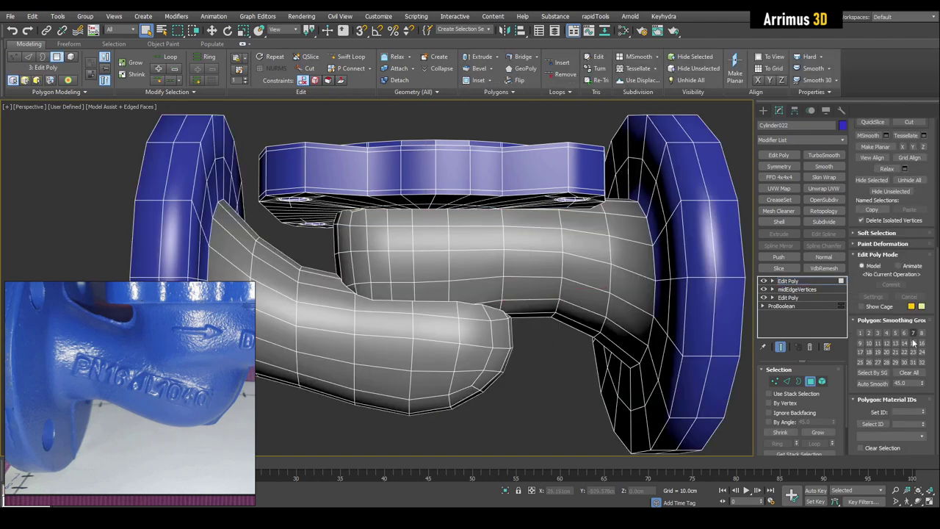
pyautogui.keyDown('alt'); pyautogui.moveTo(598, 351); pyautogui.dragTo(561, 347, button='middle'); pyautogui.keyUp('alt')
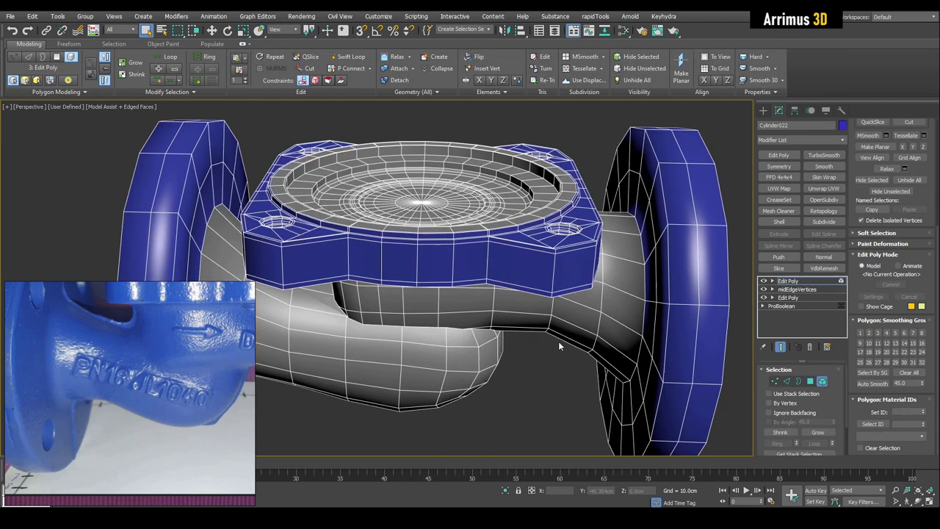
pyautogui.hotkey('ctrl', 'z')
pyautogui.scroll(-2, 911, 365)
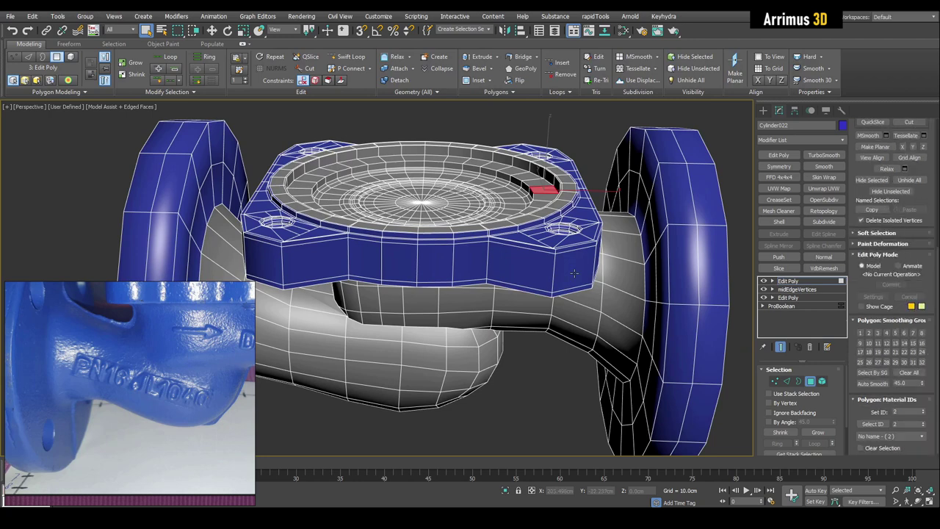
pyautogui.scroll(-3, 539, 338)
pyautogui.keyDown('alt'); pyautogui.moveTo(539, 354); pyautogui.dragTo(514, 312, button='middle'); pyautogui.keyUp('alt')
pyautogui.scroll(-3, 373, 323)
# Select both grey pipe surfaces with a 45-degree selection angle and assign them the blue parts' material ID.
pyautogui.click(769, 422)
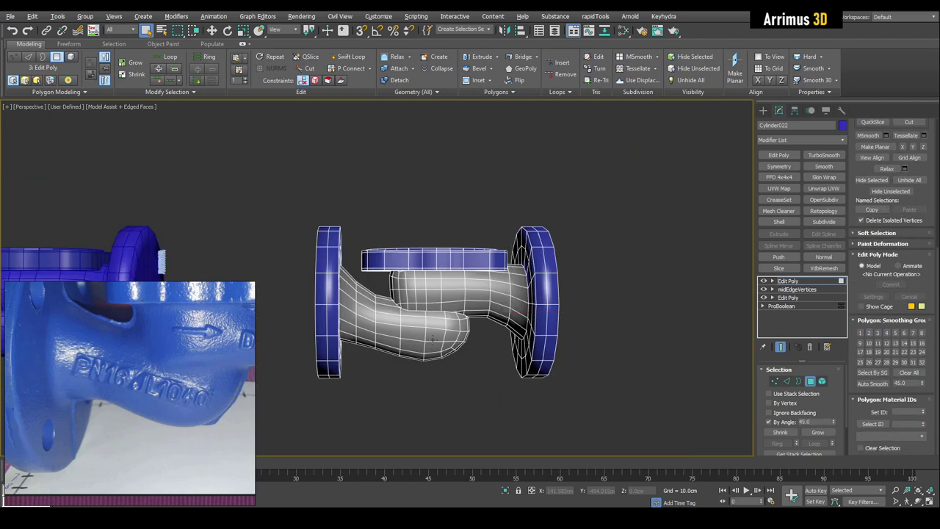
pyautogui.click(410, 329)
pyautogui.keyDown('ctrl'); pyautogui.click(457, 294); pyautogui.keyUp('ctrl')
pyautogui.scroll(3, 458, 293)
pyautogui.click(901, 412)
pyautogui.click(698, 343)
pyautogui.press('4')
# Add a TurboSmooth modifier with 2 iterations and toggle its isoline display.
pyautogui.moveTo(699, 343)
pyautogui.keyDown('alt'); pyautogui.mouseDown(button='middle')
pyautogui.moveTo(679, 371)
pyautogui.moveTo(683, 353)
pyautogui.mouseUp(button='middle'); pyautogui.keyUp('alt')
pyautogui.click(823, 156)
pyautogui.click(832, 385)
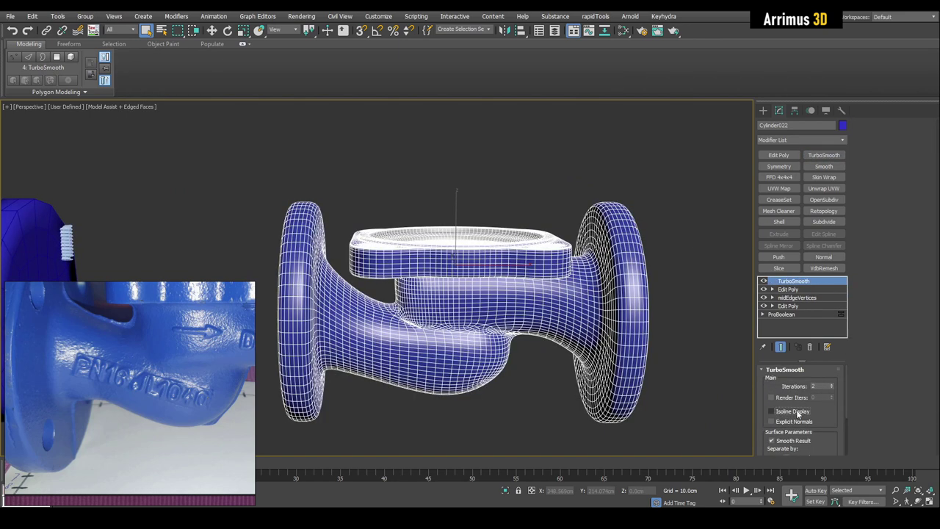
pyautogui.click(798, 411)
# Add another Edit Poly modifier beneath TurboSmooth for vertex cleanup around the upper pipe's closed end.
pyautogui.click(798, 289)
pyautogui.press('1')
pyautogui.moveTo(486, 288)
pyautogui.keyDown('alt'); pyautogui.mouseDown(button='middle')
pyautogui.moveTo(499, 251)
pyautogui.moveTo(476, 311)
pyautogui.moveTo(484, 261)
pyautogui.moveTo(488, 298)
pyautogui.mouseUp(button='middle'); pyautogui.keyUp('alt')
pyautogui.scroll(5, 499, 252)
pyautogui.press('`')
pyautogui.scroll(3, 470, 271)
# Target-weld the stray vertices at the upper pipe's closed end where it meets the cover's underside.
pyautogui.hotkey('ctrl', 'shift', 'w')
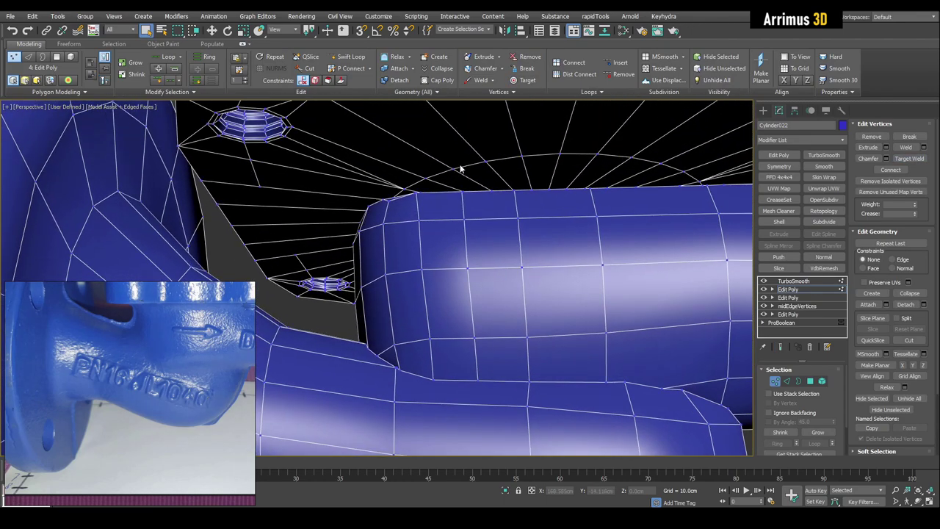
pyautogui.scroll(5, 461, 171)
pyautogui.scroll(-5, 464, 245)
pyautogui.keyDown('alt'); pyautogui.moveTo(440, 262); pyautogui.dragTo(411, 237, button='middle'); pyautogui.keyUp('alt')
pyautogui.moveTo(411, 237); pyautogui.dragTo(423, 246, button='middle')
pyautogui.scroll(4, 424, 245)
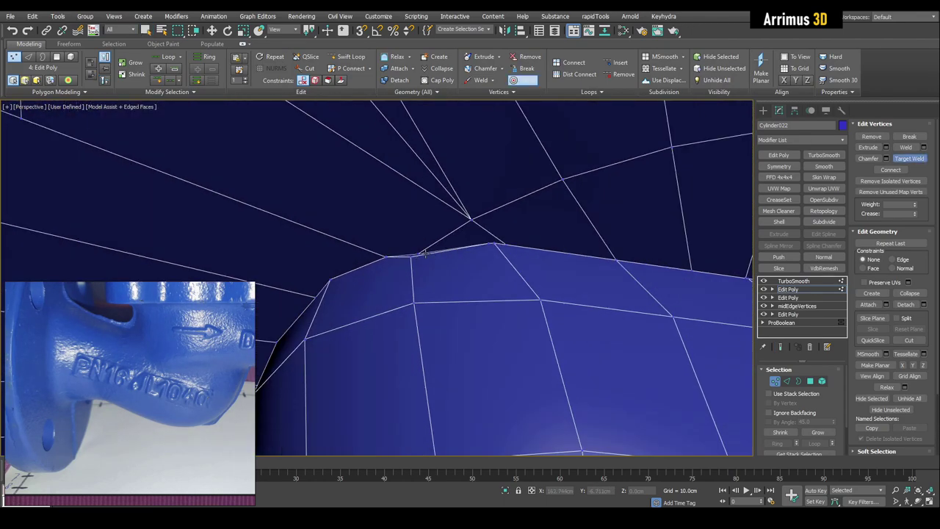
pyautogui.keyDown('alt'); pyautogui.moveTo(507, 243); pyautogui.dragTo(532, 240, button='middle'); pyautogui.keyUp('alt')
pyautogui.keyDown('alt'); pyautogui.moveTo(516, 239); pyautogui.dragTo(441, 252); pyautogui.keyUp('alt')
pyautogui.moveTo(440, 252)
pyautogui.keyDown('alt'); pyautogui.mouseDown(button='middle')
pyautogui.moveTo(434, 208)
pyautogui.moveTo(442, 247)
pyautogui.mouseUp(button='middle'); pyautogui.keyUp('alt')
pyautogui.click(441, 249)
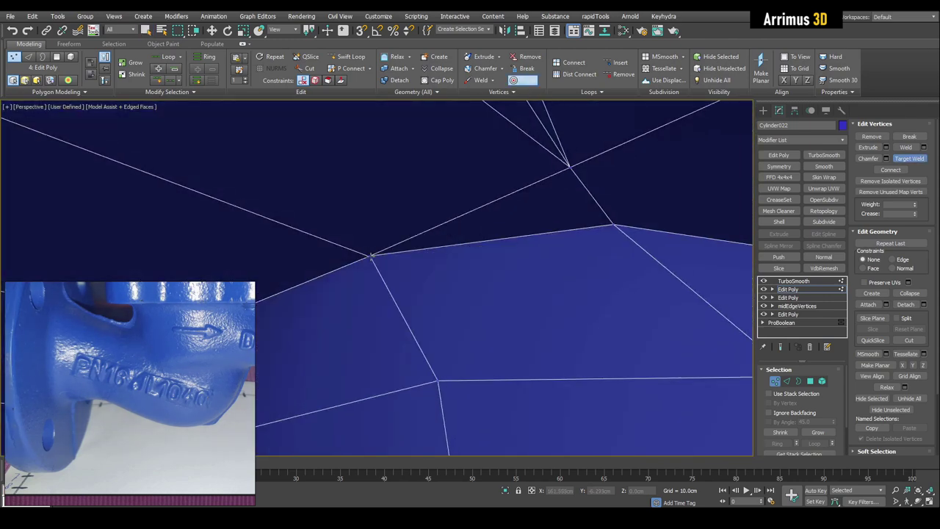
pyautogui.rightClick(370, 256)
pyautogui.hotkey('alt', 'x')
pyautogui.click(371, 256)
# Cut an edge line across the cover's underside between the two bolt holes beside the upper pipe's closed end.
pyautogui.scroll(-8, 507, 279)
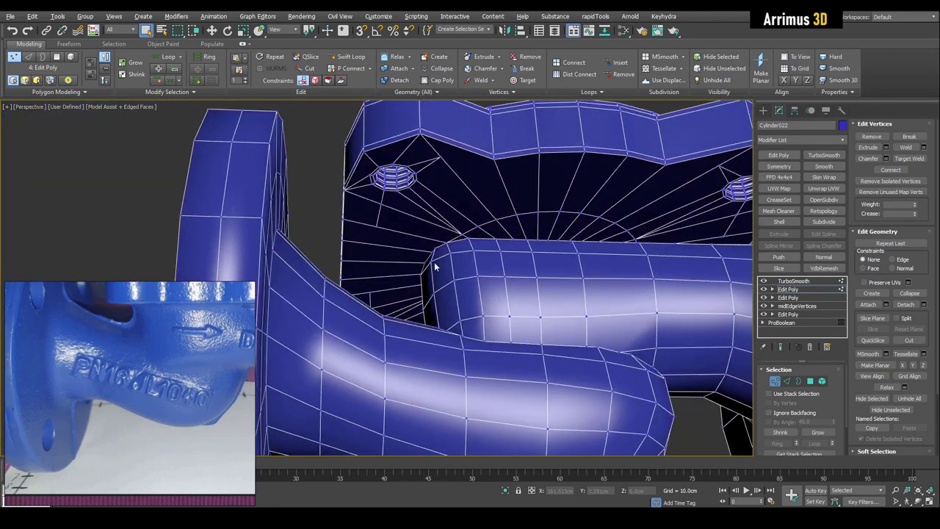
pyautogui.keyDown('alt'); pyautogui.moveTo(434, 266); pyautogui.dragTo(435, 274, button='middle'); pyautogui.keyUp('alt')
pyautogui.hotkey('alt', 'c')
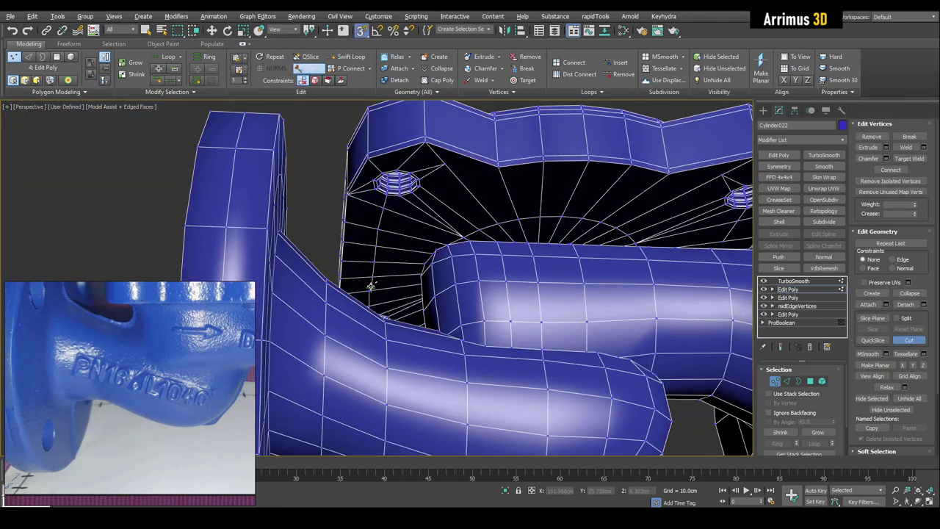
pyautogui.scroll(3, 371, 286)
pyautogui.rightClick(370, 301)
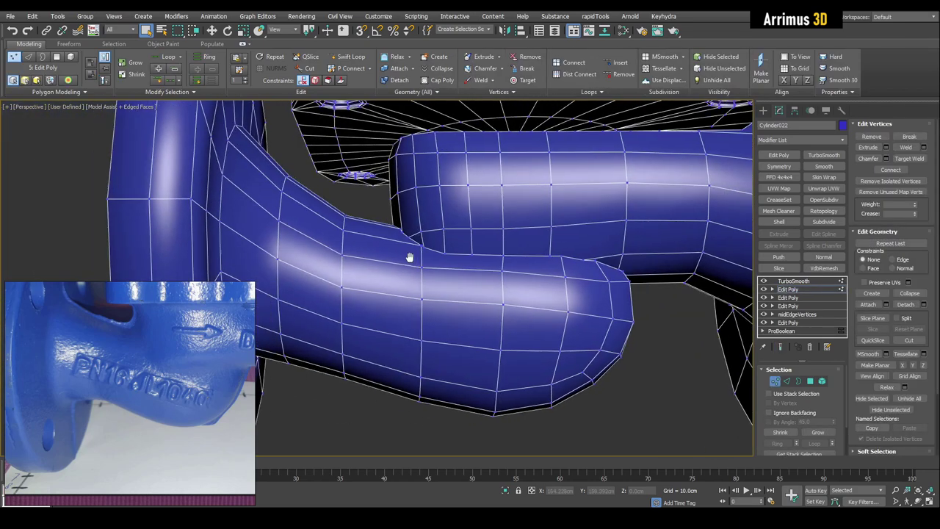
# Target-weld the near-coincident vertices along the seam where the lower pipe meets the upper pipe's closed end.
pyautogui.moveTo(409, 257); pyautogui.dragTo(431, 272, button='middle')
pyautogui.scroll(7, 439, 265)
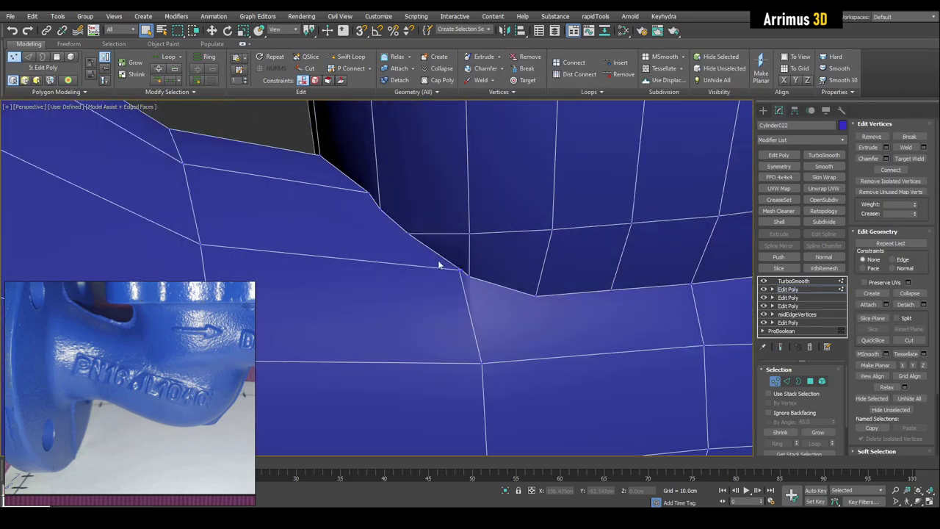
pyautogui.scroll(4, 474, 279)
pyautogui.click(457, 275)
pyautogui.click(473, 288)
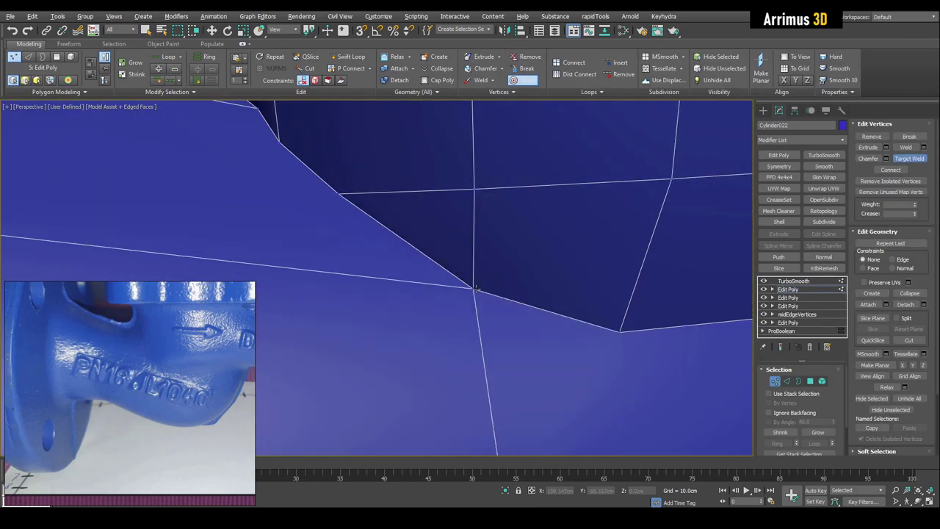
pyautogui.rightClick(449, 279)
pyautogui.scroll(-5, 429, 272)
pyautogui.keyDown('alt'); pyautogui.moveTo(429, 253); pyautogui.dragTo(452, 248, button='middle'); pyautogui.keyUp('alt')
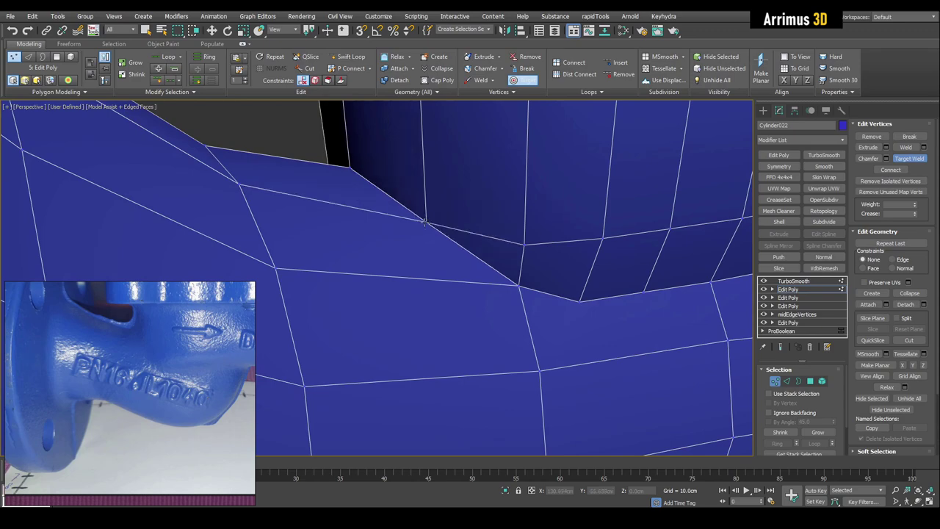
pyautogui.rightClick(425, 222)
# Target-weld the loose seam vertices where the lower pipe's rounded end runs into the upper pipe.
pyautogui.moveTo(580, 297); pyautogui.dragTo(545, 292, button='middle')
pyautogui.scroll(-6, 546, 291)
pyautogui.keyDown('alt'); pyautogui.moveTo(484, 254); pyautogui.dragTo(319, 225, button='middle'); pyautogui.keyUp('alt')
pyautogui.rightClick(428, 224)
pyautogui.scroll(3, 430, 229)
pyautogui.rightClick(430, 234)
pyautogui.scroll(4, 436, 211)
pyautogui.rightClick(453, 216)
pyautogui.hotkey('ctrl', 'shift', 'w')
pyautogui.click(485, 209)
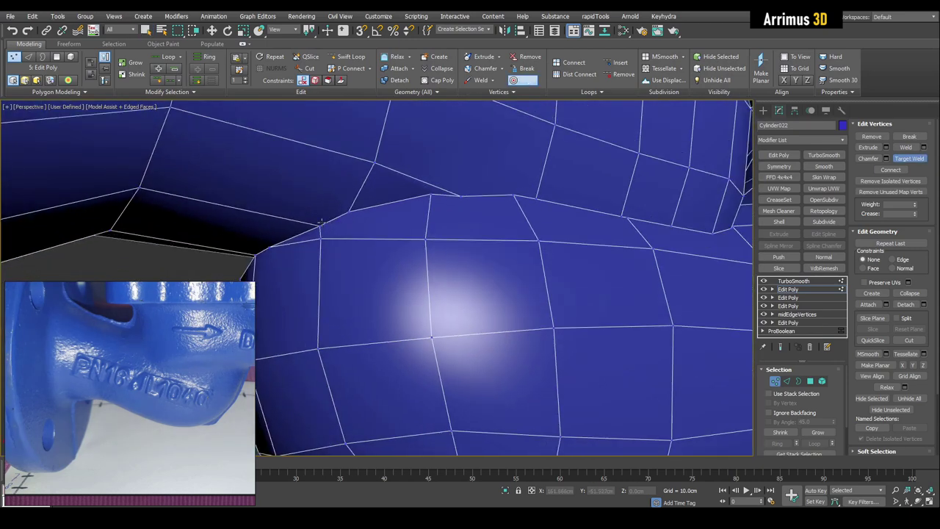
pyautogui.rightClick(431, 194)
pyautogui.scroll(-4, 431, 194)
pyautogui.keyDown('alt'); pyautogui.moveTo(431, 194); pyautogui.dragTo(442, 282, button='middle'); pyautogui.keyUp('alt')
pyautogui.scroll(4, 395, 262)
pyautogui.click(366, 207)
pyautogui.click(351, 214)
pyautogui.rightClick(346, 224)
# Remove an unneeded edge loop from the pipe body together with its vertices.
pyautogui.hotkey('ctrl', 'q')
pyautogui.hotkey('ctrl', 'q')
pyautogui.scroll(-4, 422, 265)
pyautogui.press('2')
pyautogui.doubleClick(443, 302)
pyautogui.hotkey('ctrl', 'BackSpace')
# Remove the extra edge loop on the far side of the upper pipe, next to its closed end.
pyautogui.press('1')
pyautogui.keyDown('alt'); pyautogui.moveTo(373, 269); pyautogui.dragTo(412, 133, button='middle'); pyautogui.keyUp('alt')
pyautogui.scroll(3, 412, 133)
pyautogui.hotkey('ctrl', 'shift', 'w')
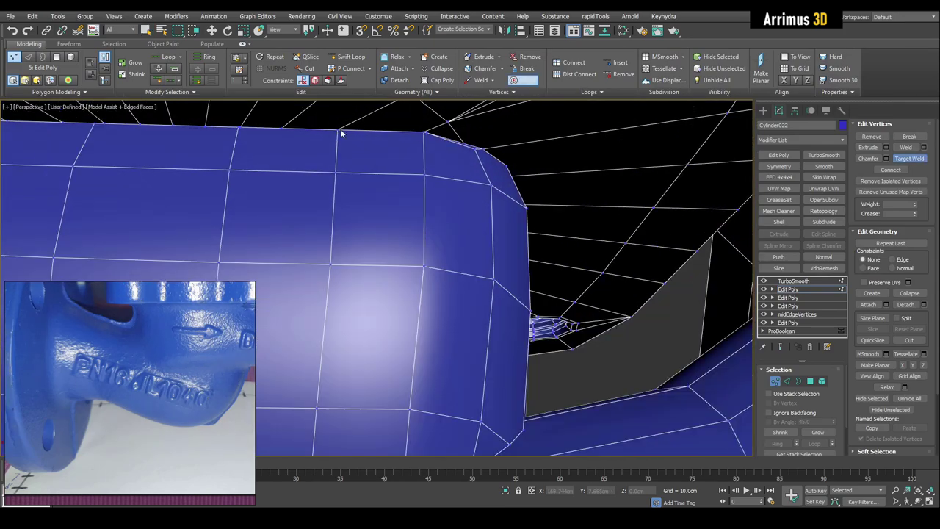
pyautogui.rightClick(340, 134)
pyautogui.press('2')
pyautogui.scroll(-2, 338, 158)
pyautogui.rightClick(321, 328)
# Target-weld the stray vertices beneath the cover onto the corner vertices of the upper pipe's closed end.
pyautogui.press('1')
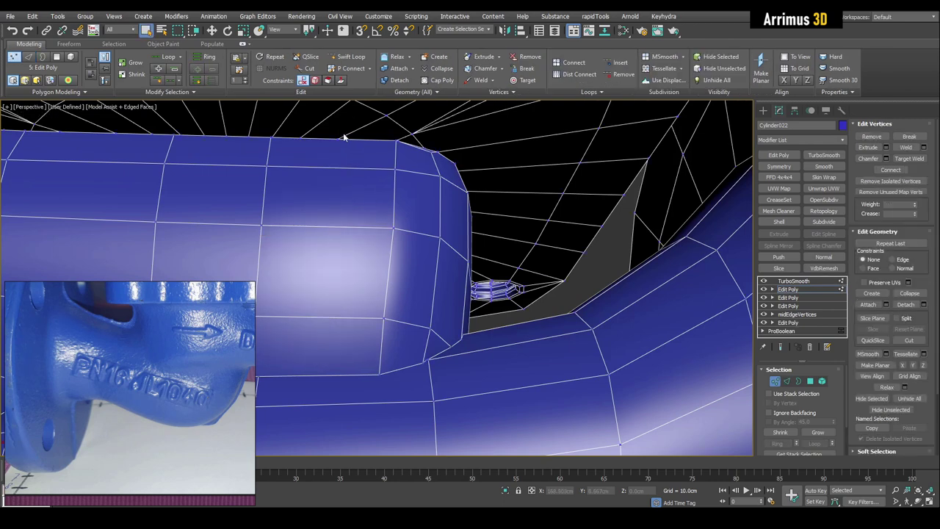
pyautogui.click(399, 141)
pyautogui.rightClick(400, 144)
pyautogui.keyDown('alt'); pyautogui.moveTo(401, 145); pyautogui.dragTo(413, 184, button='middle'); pyautogui.keyUp('alt')
pyautogui.scroll(5, 423, 224)
pyautogui.hotkey('alt', 'x')
pyautogui.hotkey('ctrl', 'shift', 'w')
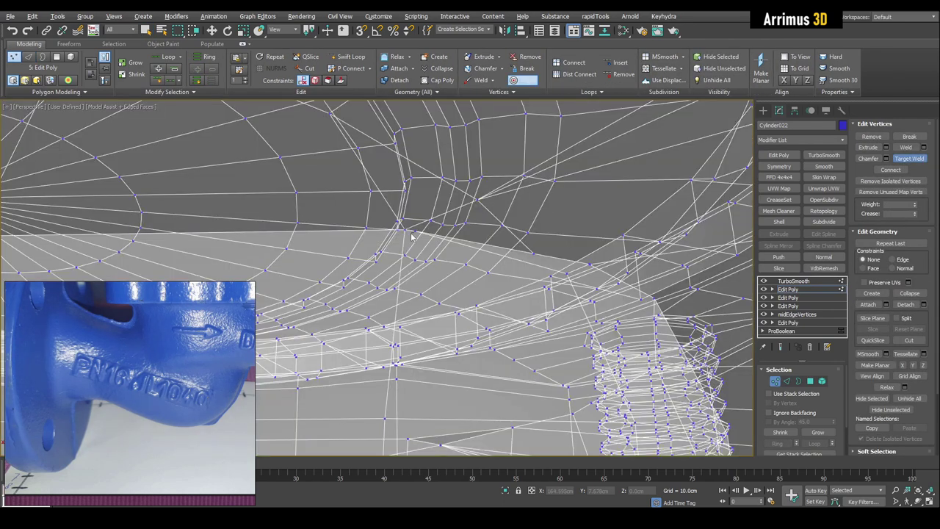
pyautogui.rightClick(470, 238)
pyautogui.hotkey('alt', 'x')
pyautogui.keyDown('alt'); pyautogui.moveTo(474, 239); pyautogui.dragTo(520, 238, button='middle'); pyautogui.keyUp('alt')
pyautogui.click(389, 215)
pyautogui.rightClick(390, 216)
pyautogui.hotkey('alt', 'x')
# Examine the welded pipe corner and the arc of vertices on the cover's underside for leftover stray points.
pyautogui.scroll(-8, 367, 235)
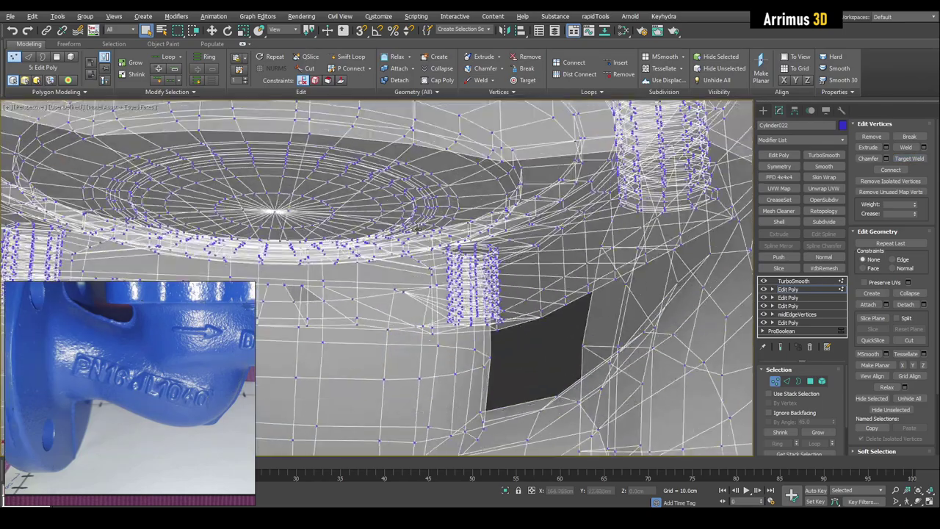
pyautogui.keyDown('alt'); pyautogui.moveTo(301, 294); pyautogui.dragTo(355, 319, button='middle'); pyautogui.keyUp('alt')
pyautogui.keyDown('alt'); pyautogui.moveTo(443, 353); pyautogui.dragTo(440, 284, button='middle'); pyautogui.keyUp('alt')
pyautogui.hotkey('alt', 'x')
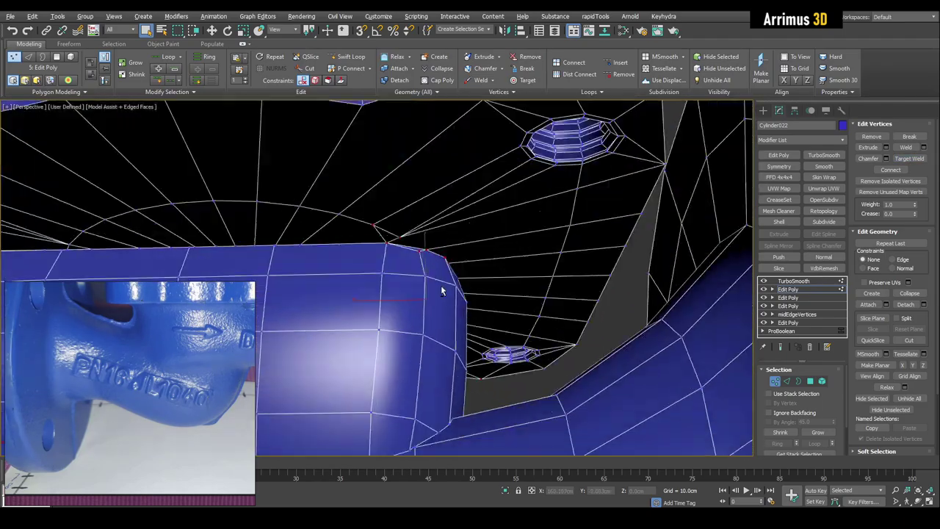
pyautogui.scroll(4, 440, 285)
pyautogui.click(375, 198)
pyautogui.moveTo(375, 198)
pyautogui.keyDown('alt'); pyautogui.mouseDown(button='middle')
pyautogui.moveTo(391, 251)
pyautogui.moveTo(415, 267)
pyautogui.moveTo(377, 272)
pyautogui.moveTo(495, 280)
pyautogui.mouseUp(button='middle'); pyautogui.keyUp('alt')
pyautogui.scroll(-4, 391, 251)
pyautogui.scroll(3, 377, 273)
pyautogui.scroll(3, 416, 269)
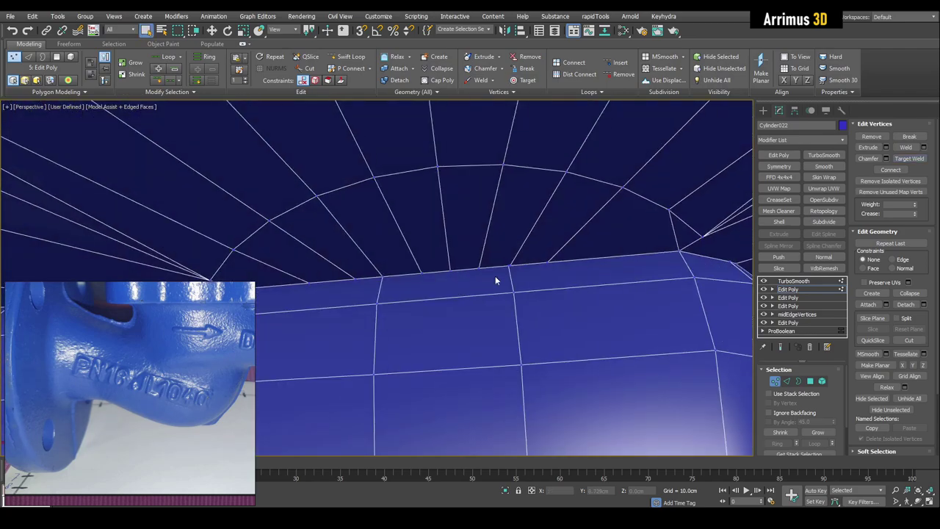
pyautogui.scroll(-6, 510, 268)
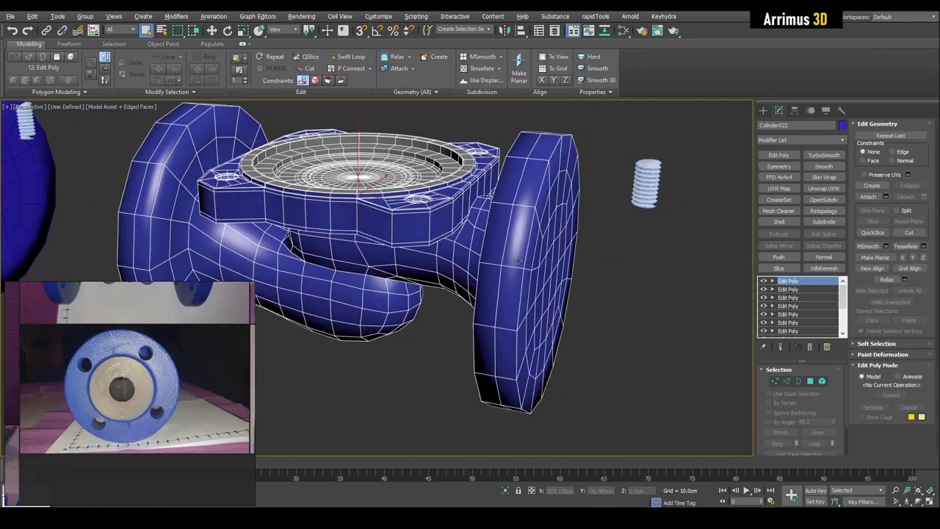
# Select the four polygons around one upper bolt-hole position on the inner side of the end flange.
pyautogui.moveTo(687, 254); pyautogui.dragTo(470, 273, button='middle')
pyautogui.scroll(4, 448, 268)
pyautogui.scroll(-4, 485, 268)
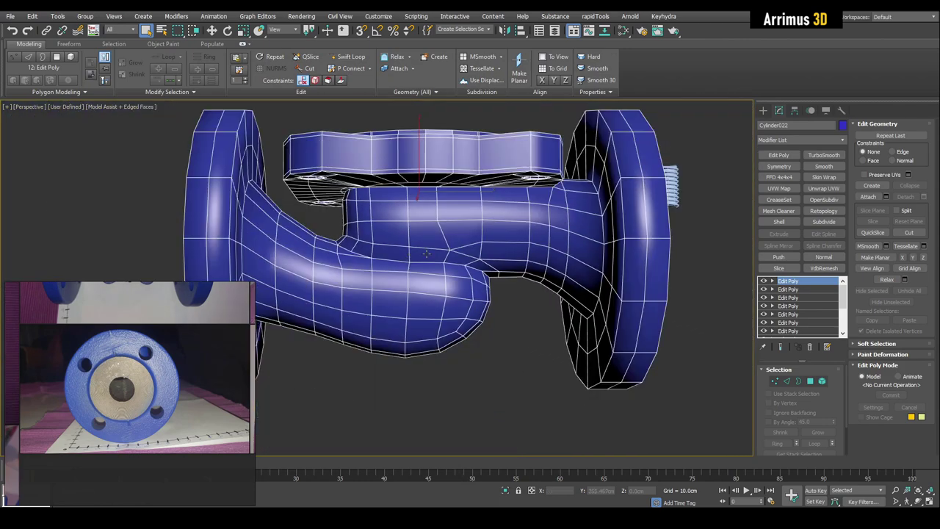
pyautogui.moveTo(542, 255); pyautogui.dragTo(536, 281, button='middle')
pyautogui.press('4')
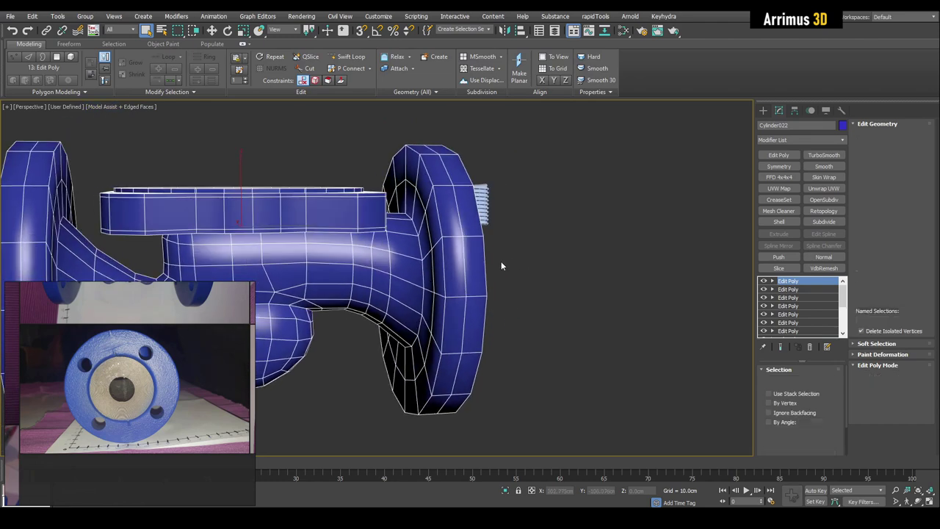
pyautogui.keyDown('alt'); pyautogui.moveTo(426, 254); pyautogui.dragTo(397, 270, button='middle'); pyautogui.keyUp('alt')
pyautogui.scroll(5, 398, 270)
pyautogui.click(668, 234)
pyautogui.hotkey('alt', 'x')
pyautogui.keyDown('alt'); pyautogui.moveTo(352, 224); pyautogui.dragTo(424, 233, button='middle'); pyautogui.keyUp('alt')
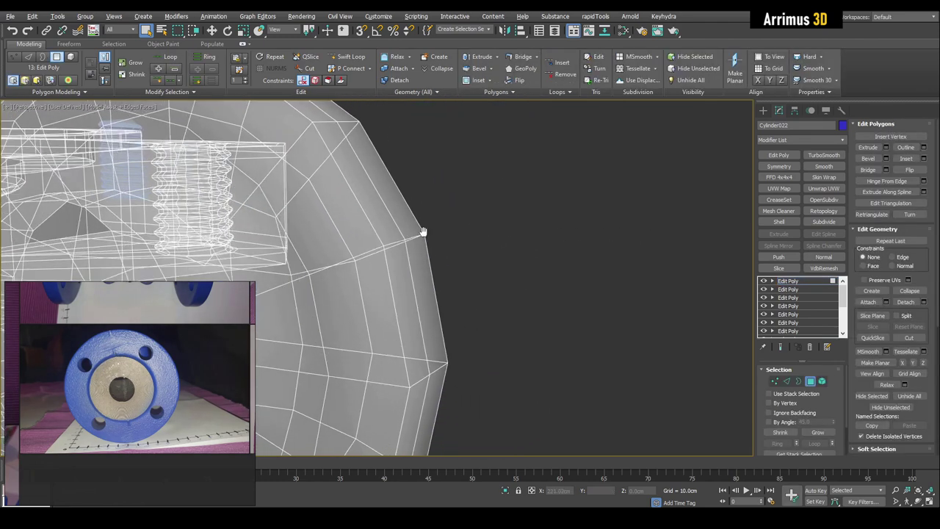
pyautogui.hotkey('alt', 'x')
pyautogui.moveTo(265, 213)
pyautogui.mouseDown(button='middle')
pyautogui.moveTo(438, 241)
pyautogui.moveTo(390, 265)
pyautogui.moveTo(333, 258)
pyautogui.moveTo(403, 220)
pyautogui.mouseUp(button='middle')
pyautogui.keyDown('ctrl'); pyautogui.click(435, 167); pyautogui.keyUp('ctrl')
pyautogui.keyDown('ctrl'); pyautogui.click(477, 216); pyautogui.keyUp('ctrl')
pyautogui.keyDown('ctrl'); pyautogui.click(434, 262); pyautogui.keyUp('ctrl')
# Add the four matching polygons on the flange's outer face to the selection.
pyautogui.hotkey('alt', 'x')
pyautogui.hotkey('alt', 'x')
pyautogui.click(409, 208)
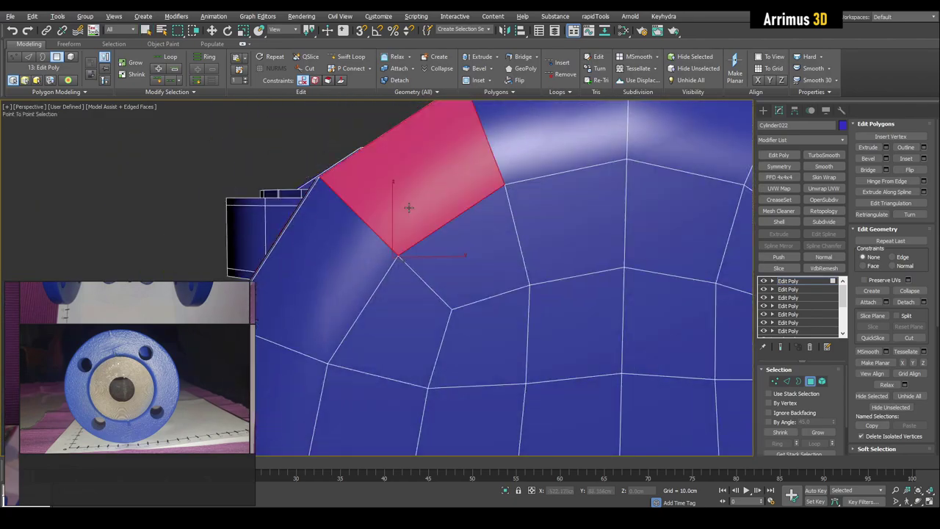
pyautogui.keyDown('ctrl'); pyautogui.click(460, 251); pyautogui.keyUp('ctrl')
pyautogui.keyDown('ctrl'); pyautogui.click(403, 311); pyautogui.keyUp('ctrl')
pyautogui.keyDown('ctrl'); pyautogui.click(328, 273); pyautogui.keyUp('ctrl')
# Inset the selected polygon groups on both faces of the flange.
pyautogui.moveTo(395, 253); pyautogui.dragTo(404, 216, button='middle')
pyautogui.scroll(-5, 395, 242)
pyautogui.scroll(3, 394, 235)
pyautogui.press('i')
pyautogui.moveTo(408, 215); pyautogui.dragTo(411, 203)
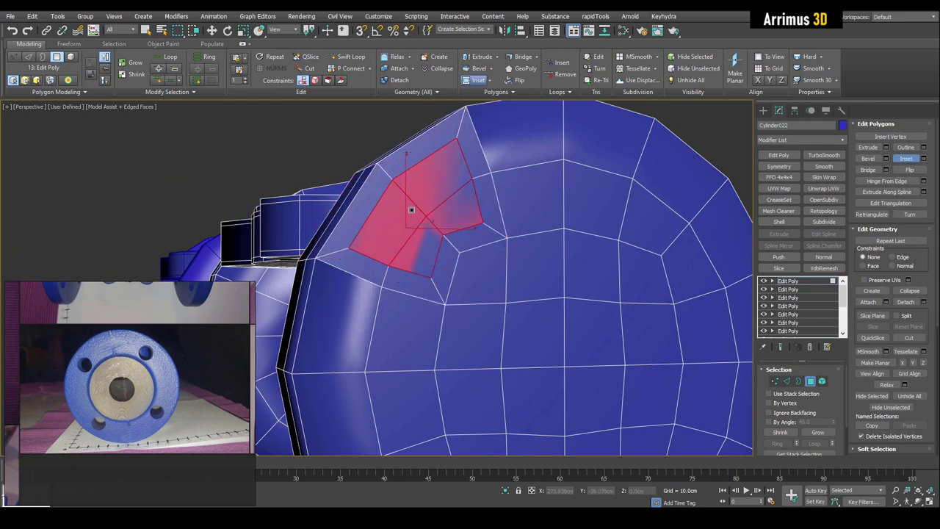
# Try to round the inset polygons into a smaller circle and bridge them through the flange.
pyautogui.hotkey('alt', 'c')
pyautogui.hotkey('alt', 'x')
pyautogui.keyDown('alt'); pyautogui.moveTo(441, 213); pyautogui.dragTo(434, 202, button='middle'); pyautogui.keyUp('alt')
pyautogui.press('r')
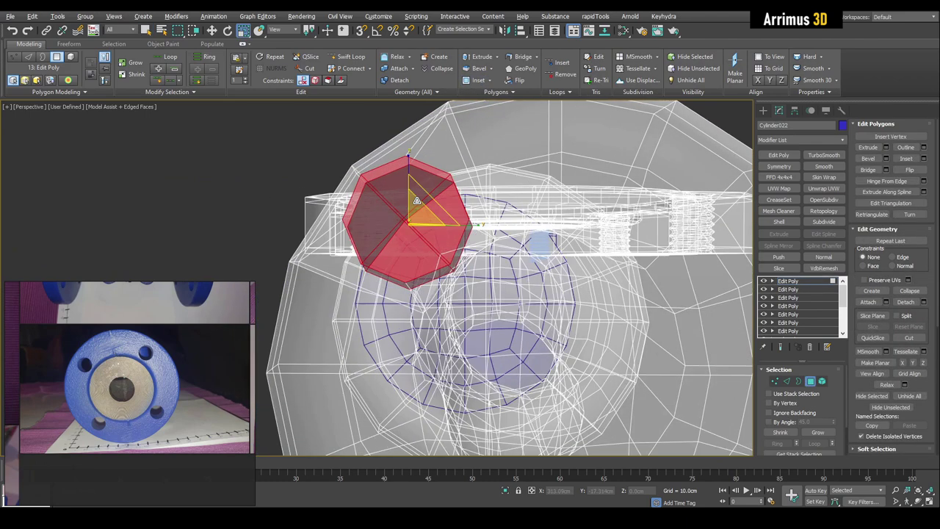
pyautogui.hotkey('alt', 'x')
pyautogui.moveTo(434, 200); pyautogui.dragTo(427, 209)
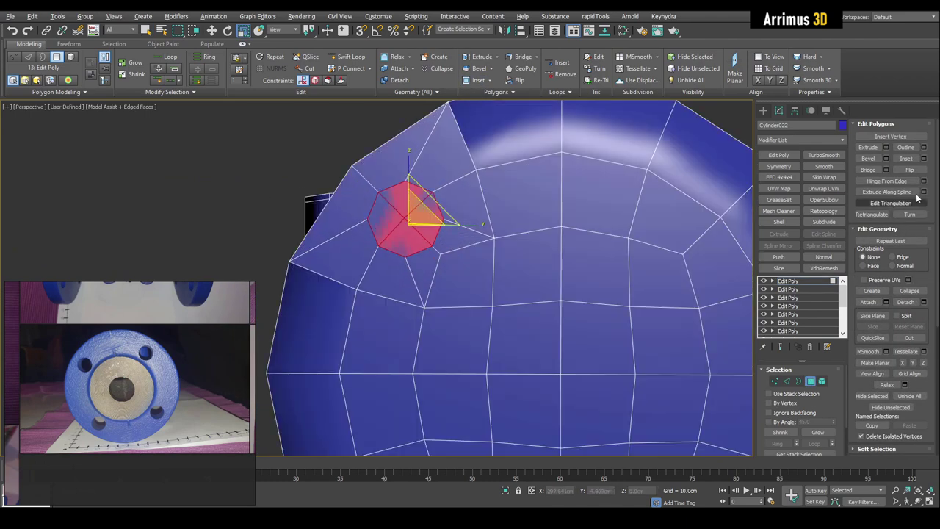
pyautogui.click(881, 174)
pyautogui.moveTo(575, 208); pyautogui.dragTo(568, 210, button='middle')
pyautogui.scroll(-4, 452, 207)
pyautogui.keyDown('alt'); pyautogui.moveTo(452, 208); pyautogui.dragTo(503, 235, button='middle'); pyautogui.keyUp('alt')
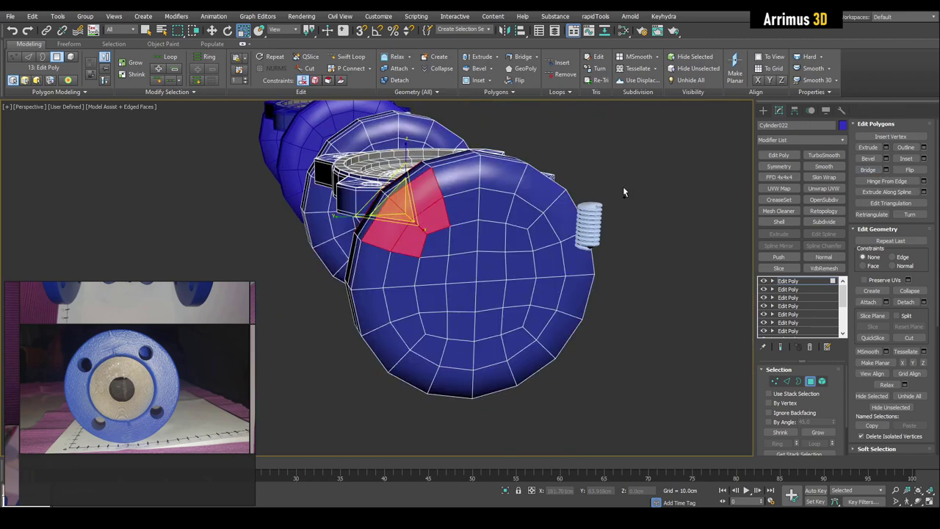
# Add the polygon groups at the flange's other bolt-hole positions to the selection.
pyautogui.moveTo(624, 192); pyautogui.dragTo(609, 198, button='middle')
pyautogui.scroll(4, 609, 194)
pyautogui.press('q')
pyautogui.click(601, 189)
pyautogui.scroll(-3, 440, 220)
pyautogui.moveTo(424, 213); pyautogui.dragTo(471, 192, button='middle')
pyautogui.hotkey('ctrl', 'z')
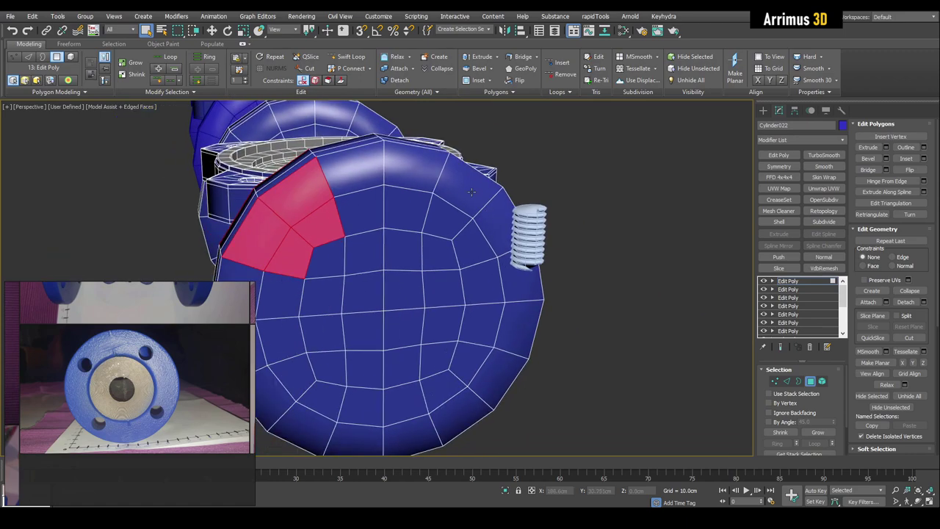
pyautogui.keyDown('ctrl'); pyautogui.click(472, 192); pyautogui.keyUp('ctrl')
pyautogui.keyDown('ctrl'); pyautogui.click(497, 219); pyautogui.keyUp('ctrl')
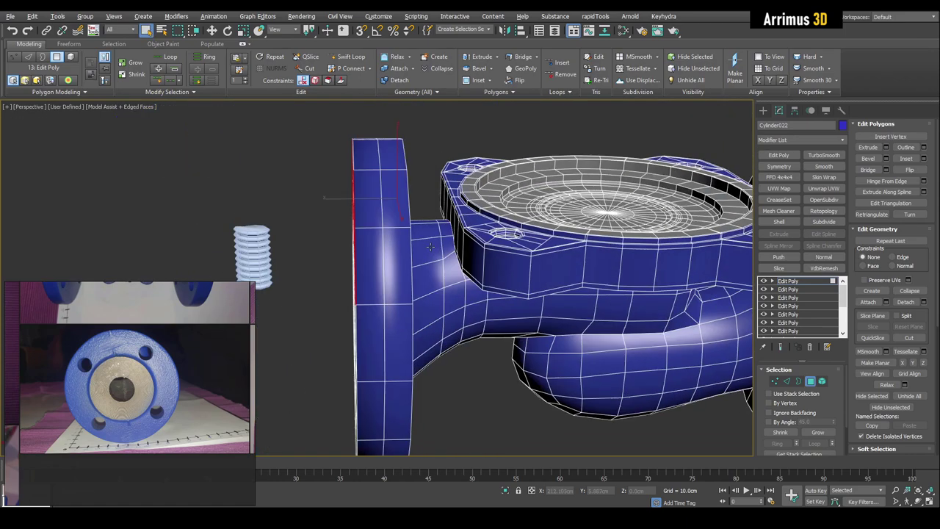
pyautogui.keyDown('alt'); pyautogui.moveTo(309, 246); pyautogui.dragTo(438, 252, button='middle'); pyautogui.keyUp('alt')
# Inset the polygon groups at all four bolt-hole positions and shape them into circles.
pyautogui.click(906, 159)
pyautogui.moveTo(474, 214)
pyautogui.mouseDown()
pyautogui.moveTo(474, 202)
pyautogui.moveTo(469, 210)
pyautogui.mouseUp()
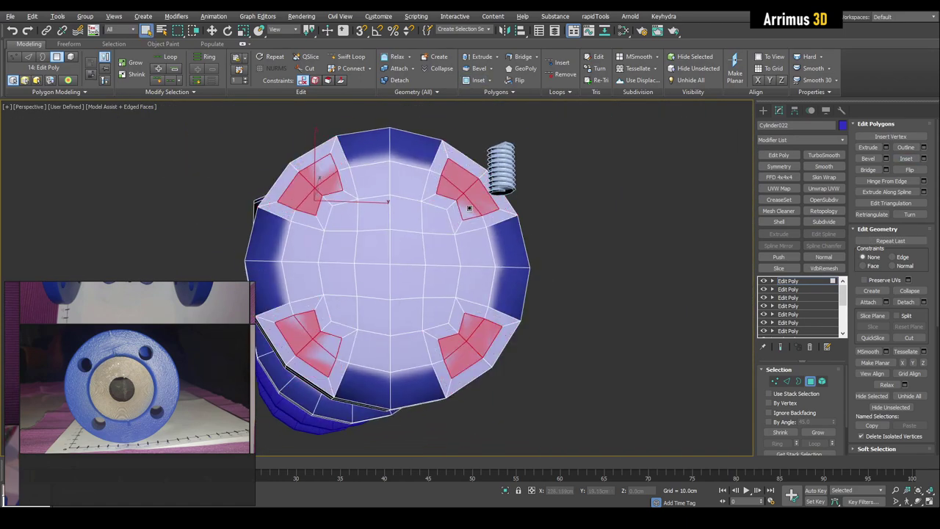
pyautogui.press('1')
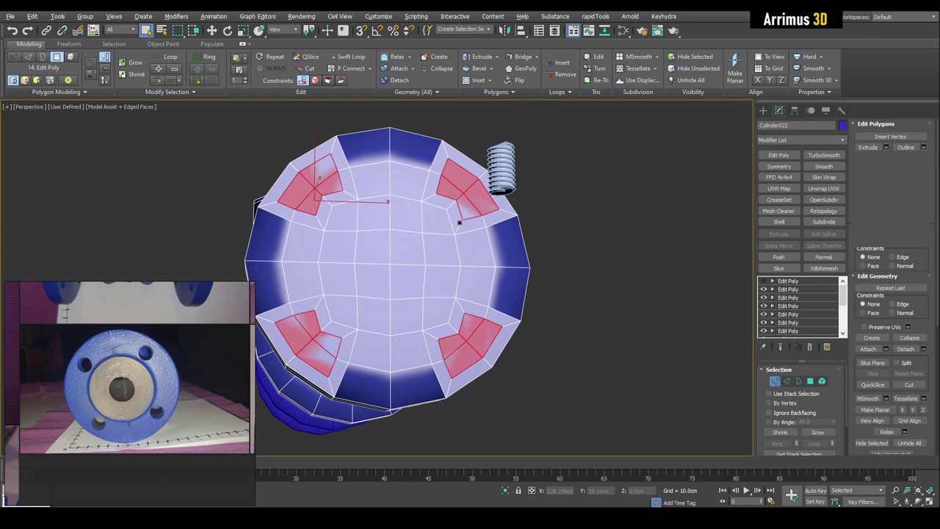
pyautogui.keyDown('alt'); pyautogui.moveTo(453, 225); pyautogui.dragTo(453, 233, button='middle'); pyautogui.keyUp('alt')
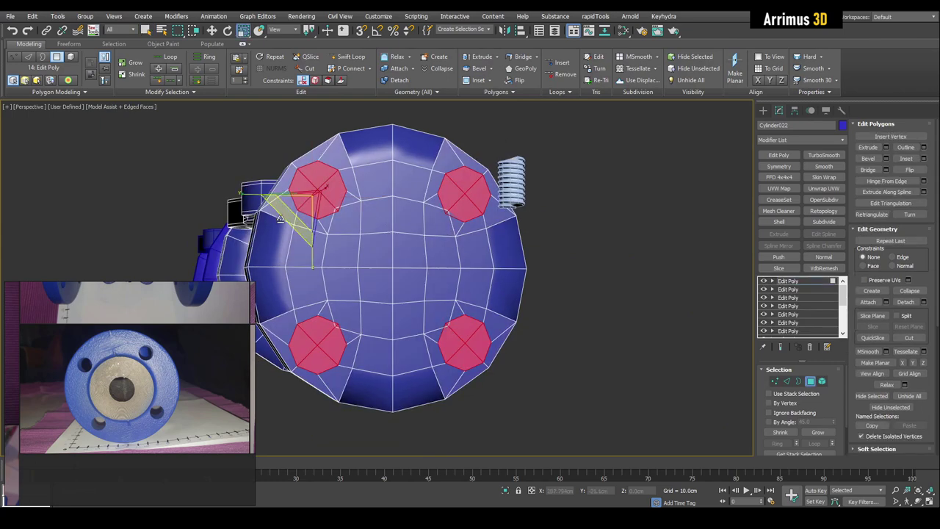
# Finish scaling the circular polygon groups and bridge all four through the flange to open the bolt holes.
pyautogui.moveTo(283, 217); pyautogui.dragTo(299, 208)
pyautogui.press('q')
pyautogui.keyDown('alt'); pyautogui.moveTo(476, 211); pyautogui.dragTo(493, 214, button='middle'); pyautogui.keyUp('alt')
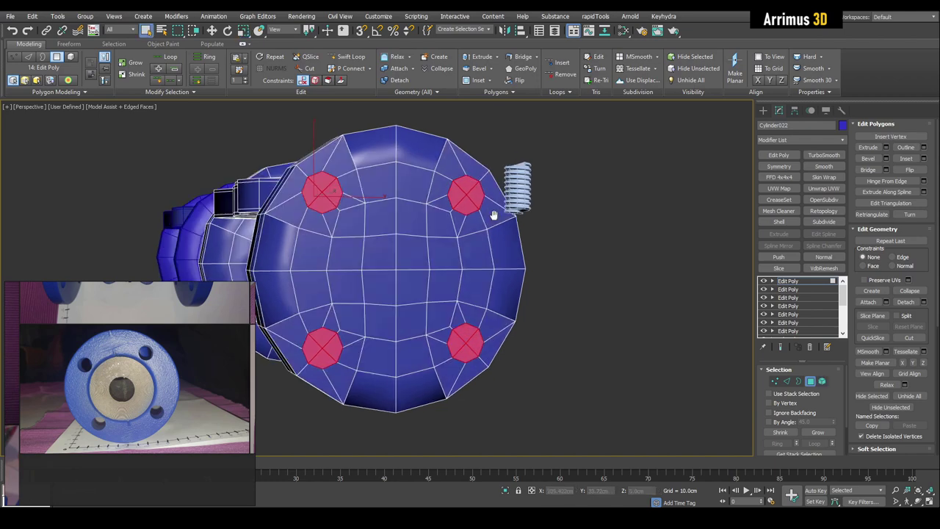
pyautogui.click(859, 169)
pyautogui.keyDown('alt'); pyautogui.moveTo(535, 191); pyautogui.dragTo(513, 240, button='middle'); pyautogui.keyUp('alt')
pyautogui.click(553, 207)
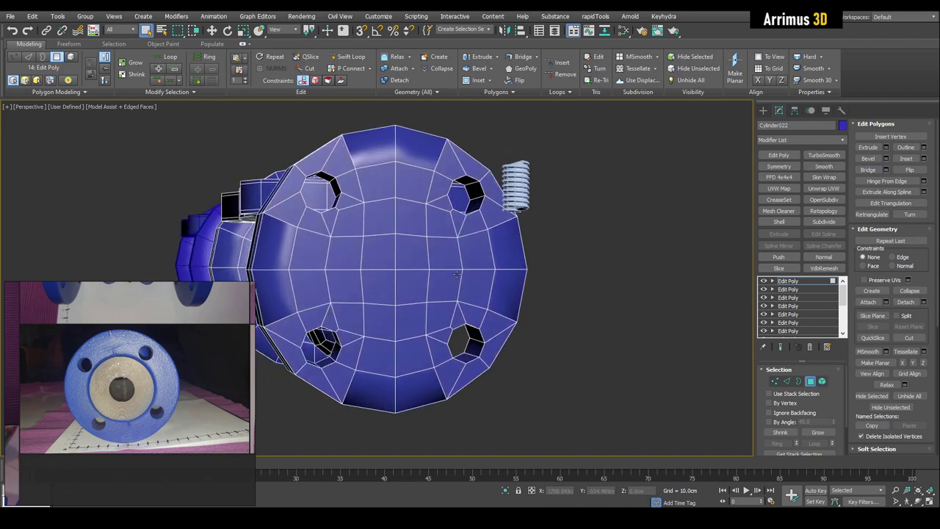
# Grow a selection over the flange's round central area, extrude it outward as a raised face, and inset it to a small circle.
pyautogui.keyDown('alt'); pyautogui.moveTo(456, 274); pyautogui.dragTo(412, 255, button='middle'); pyautogui.keyUp('alt')
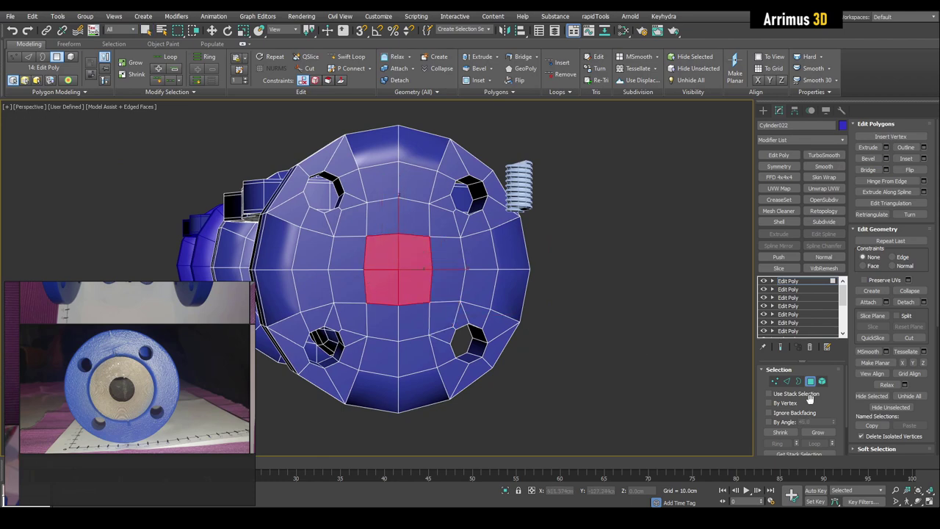
pyautogui.click(819, 432)
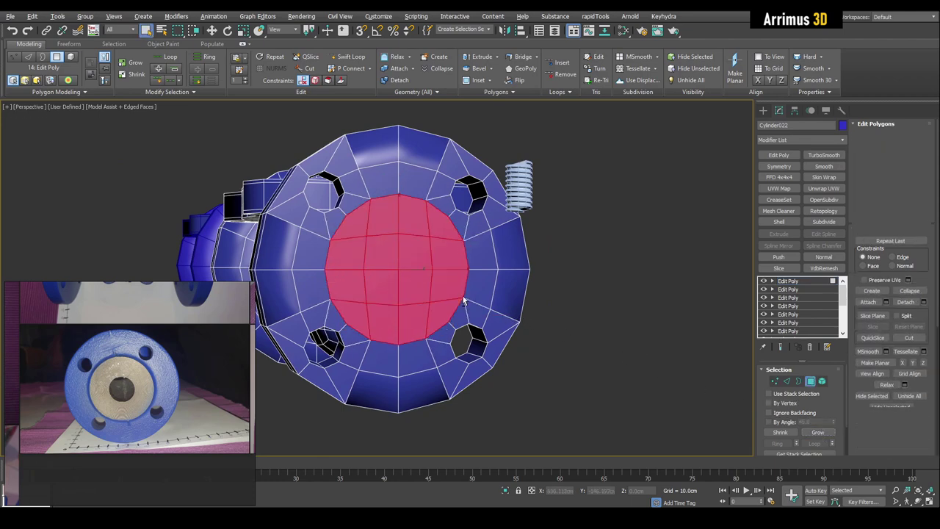
pyautogui.press('w')
pyautogui.keyDown('alt'); pyautogui.moveTo(439, 279); pyautogui.dragTo(507, 295, button='middle'); pyautogui.keyUp('alt')
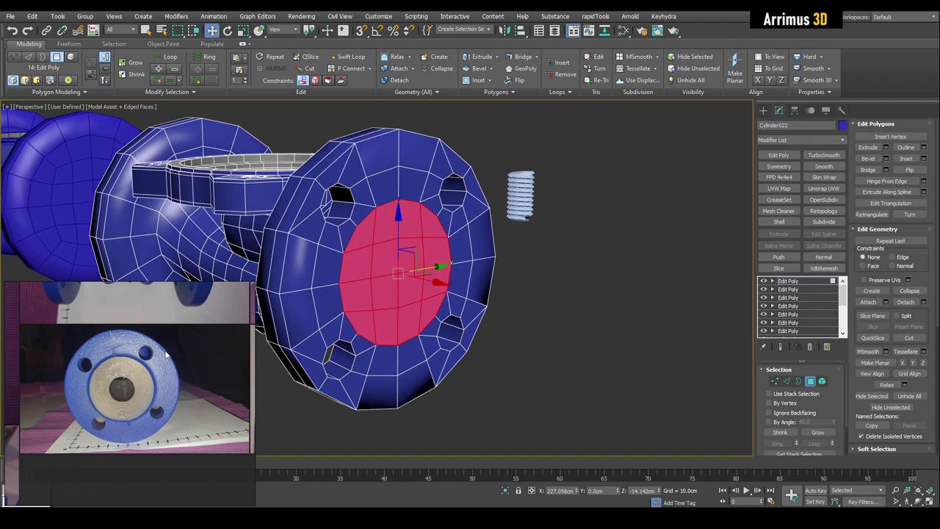
pyautogui.scroll(4, 126, 363)
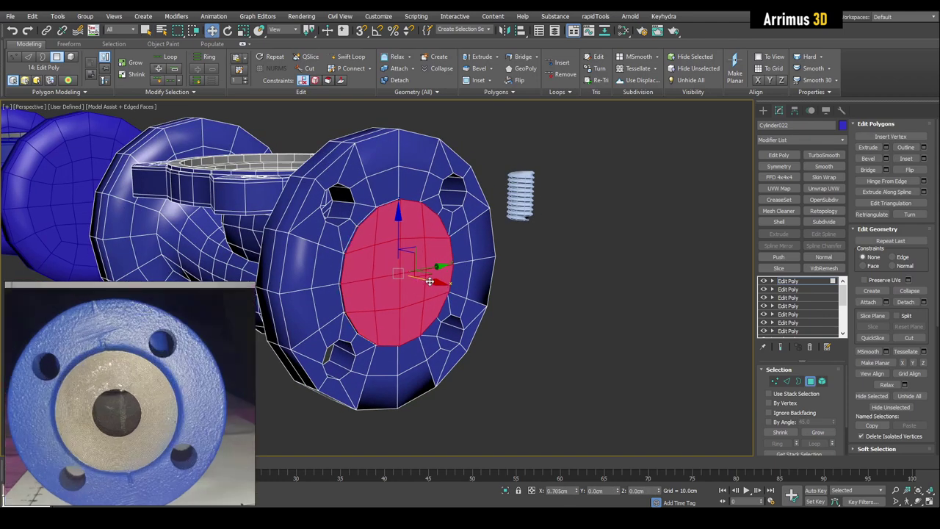
pyautogui.moveTo(408, 273); pyautogui.dragTo(406, 301)
pyautogui.scroll(3, 410, 274)
pyautogui.press('w')
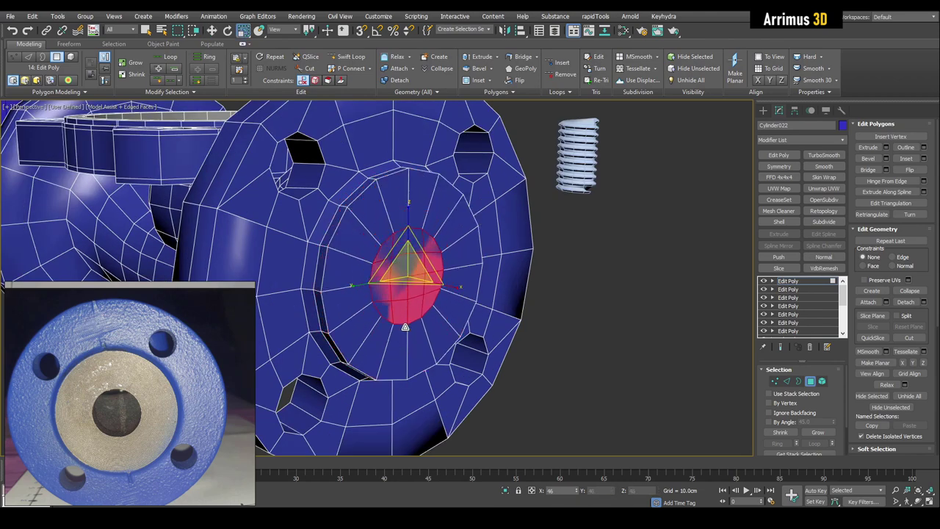
pyautogui.moveTo(403, 323); pyautogui.dragTo(414, 313, button='middle')
# Extrude the small central circle back into the flange to form the pipe bore.
pyautogui.scroll(-3, 461, 331)
pyautogui.moveTo(354, 326); pyautogui.dragTo(506, 326, button='middle')
pyautogui.keyDown('alt'); pyautogui.moveTo(575, 299); pyautogui.dragTo(518, 292, button='middle'); pyautogui.keyUp('alt')
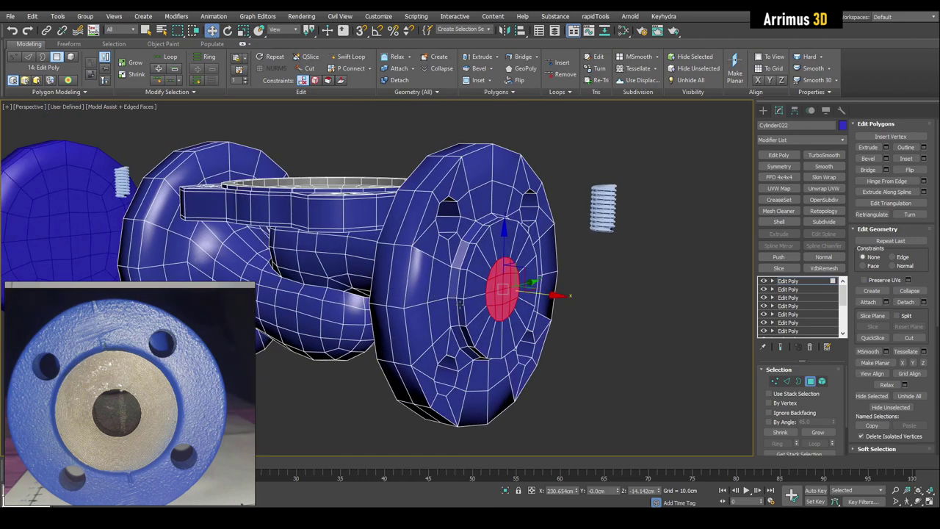
pyautogui.scroll(3, 518, 292)
pyautogui.hotkey('alt', 'x')
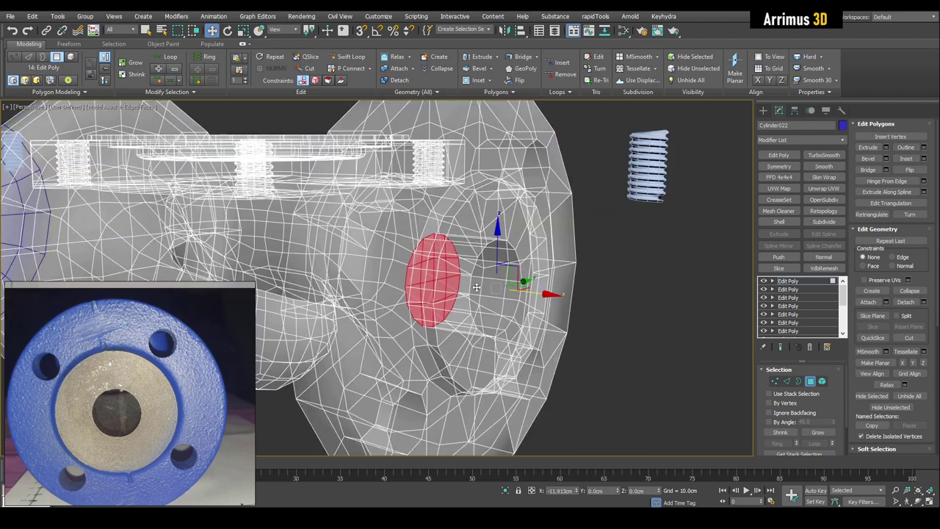
pyautogui.keyDown('alt'); pyautogui.moveTo(527, 282); pyautogui.dragTo(501, 281, button='middle'); pyautogui.keyUp('alt')
pyautogui.scroll(3, 478, 288)
pyautogui.press('r')
pyautogui.moveTo(506, 283); pyautogui.dragTo(370, 273)
pyautogui.press('r')
pyautogui.hotkey('alt', 'x')
pyautogui.keyDown('alt'); pyautogui.moveTo(504, 299); pyautogui.dragTo(542, 276, button='middle'); pyautogui.keyUp('alt')
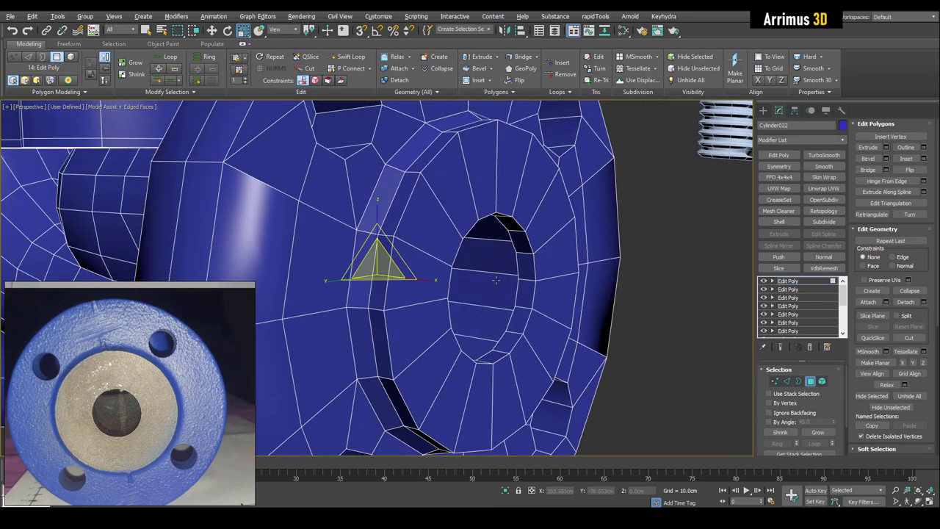
# Connect the bore's inner wall edges with two segments and a pinch of 74.
pyautogui.press('2')
pyautogui.press('q')
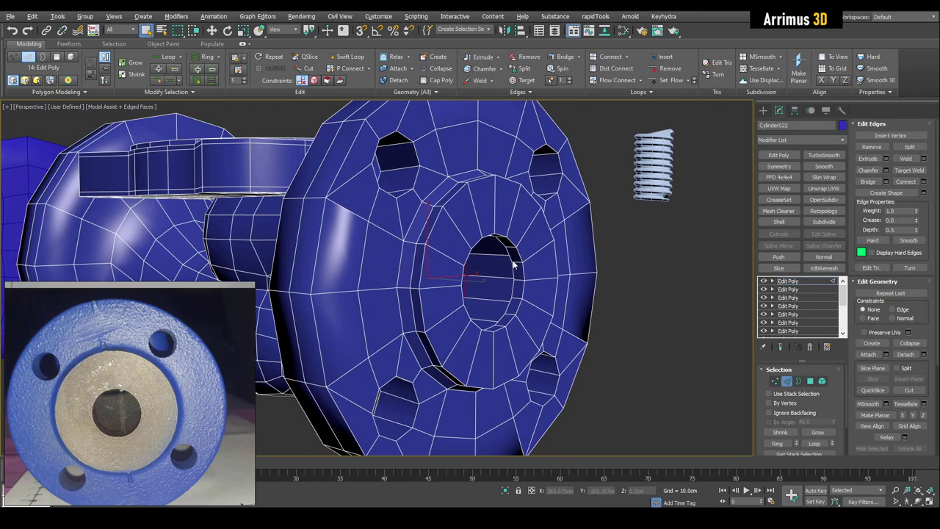
pyautogui.scroll(4, 507, 228)
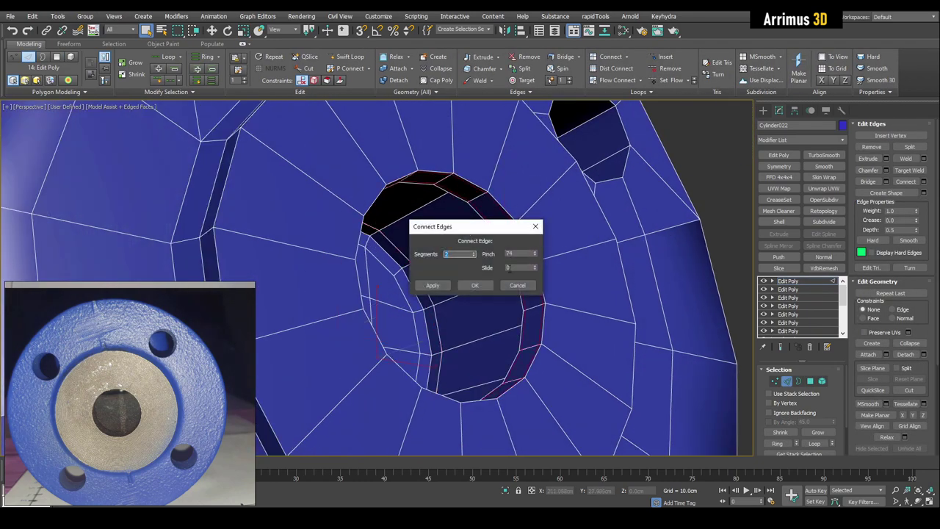
pyautogui.scroll(-3, 518, 260)
# Insert swift loops around the bore opening and just inside the raised face's outer rim.
pyautogui.hotkey('alt', '1')
pyautogui.keyDown('alt'); pyautogui.moveTo(521, 202); pyautogui.dragTo(491, 197, button='middle'); pyautogui.keyUp('alt')
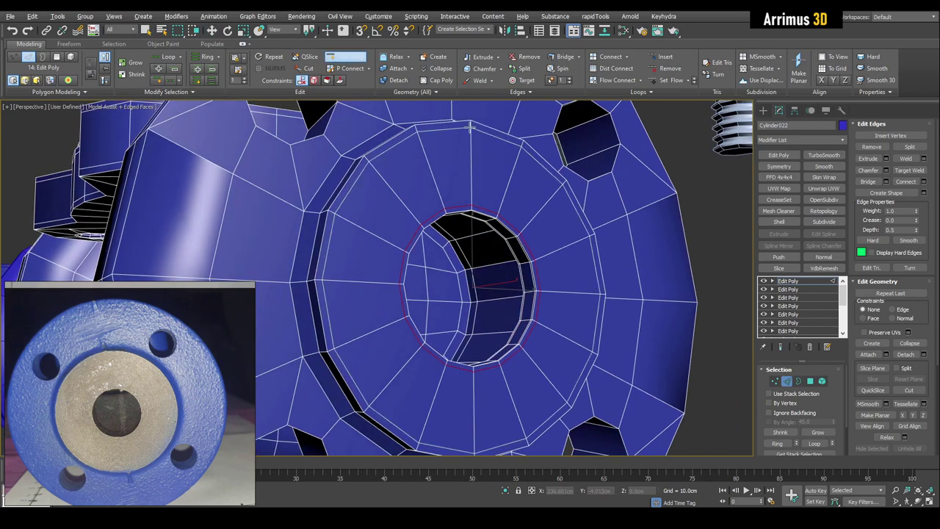
pyautogui.click(478, 144)
pyautogui.press('w')
# Select all polygons of the finished flange and detach a copy of them as a separate object.
pyautogui.scroll(-4, 488, 153)
pyautogui.keyDown('alt'); pyautogui.moveTo(477, 146); pyautogui.dragTo(542, 250, button='middle'); pyautogui.keyUp('alt')
pyautogui.hotkey('ctrl', 'e')
pyautogui.press('4')
pyautogui.press('q')
pyautogui.click(473, 248)
pyautogui.hotkey('alt', 'x')
pyautogui.moveTo(498, 345); pyautogui.dragTo(498, 344)
pyautogui.scroll(3, 496, 340)
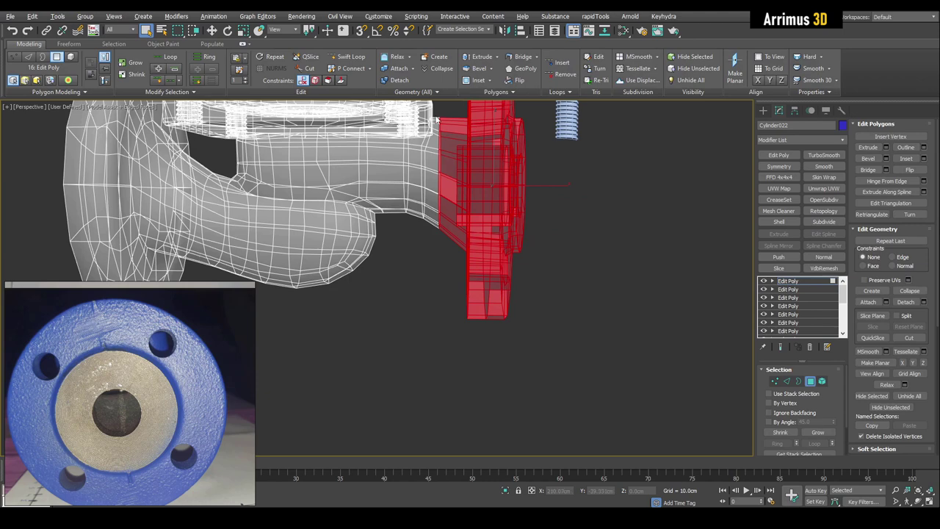
pyautogui.hotkey('alt', 'x')
pyautogui.moveTo(446, 265); pyautogui.dragTo(611, 261, button='middle')
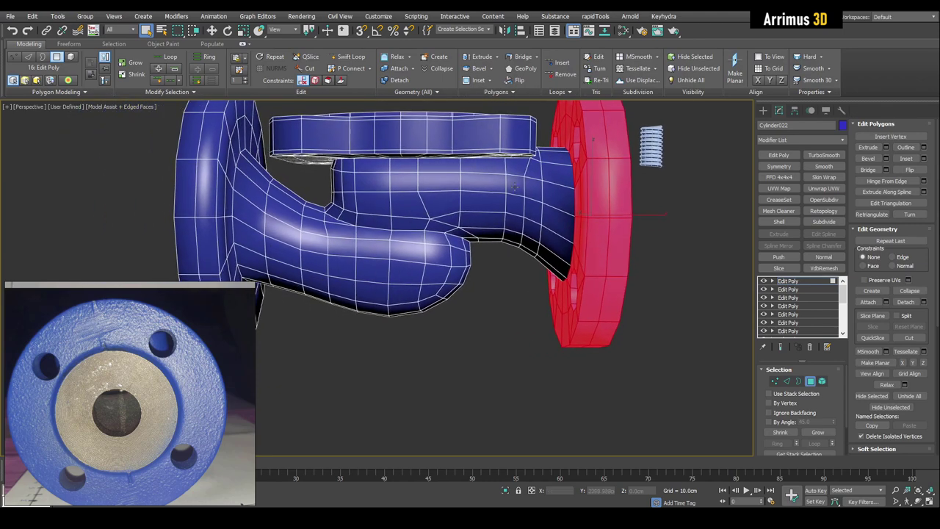
pyautogui.hotkey('alt', 'd')
pyautogui.click(500, 267)
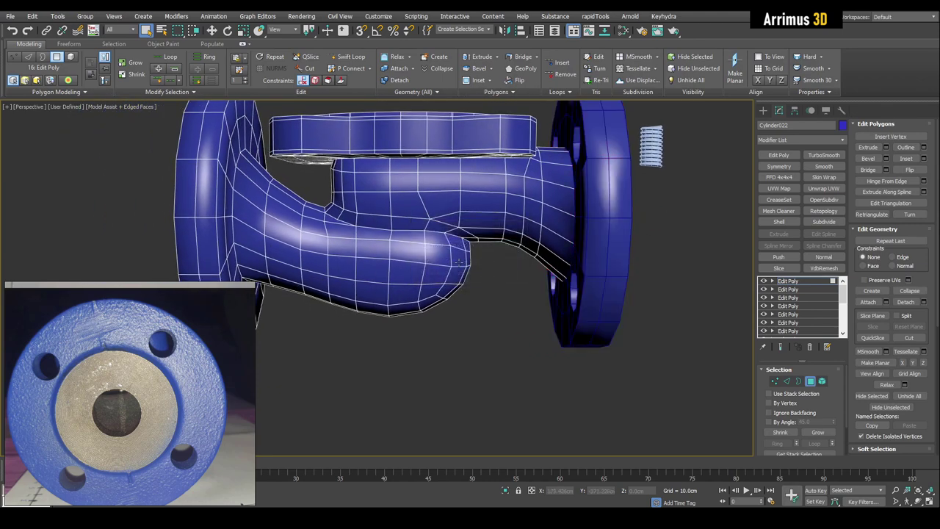
# Add a new Edit Poly modifier and delete the plain flange at the opposite pipe end.
pyautogui.press('4')
pyautogui.keyDown('alt'); pyautogui.moveTo(371, 242); pyautogui.dragTo(439, 233, button='middle'); pyautogui.keyUp('alt')
pyautogui.hotkey('ctrl', 'e')
pyautogui.press('4')
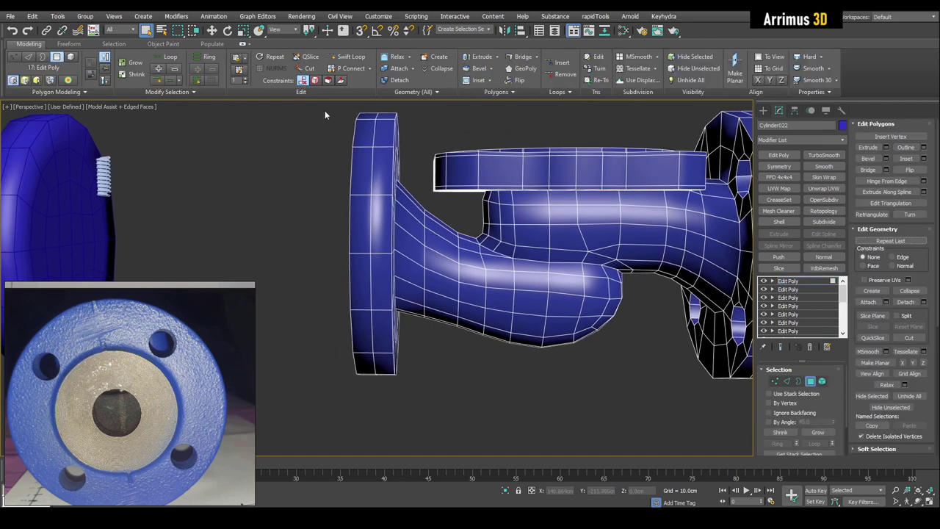
pyautogui.moveTo(400, 359); pyautogui.dragTo(409, 392)
pyautogui.hotkey('ctrl', 'pagedown')
pyautogui.press('Delete')
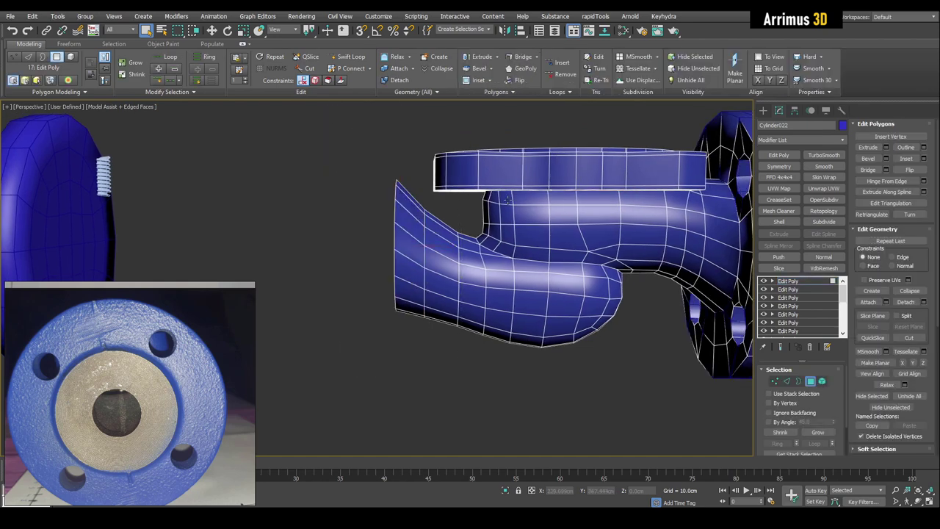
# Select the detached flange copy, add Edit Poly to it, and move it to the open pipe end.
pyautogui.moveTo(665, 217); pyautogui.dragTo(537, 208, button='middle')
pyautogui.press('4')
pyautogui.click(646, 191)
pyautogui.scroll(-2, 641, 194)
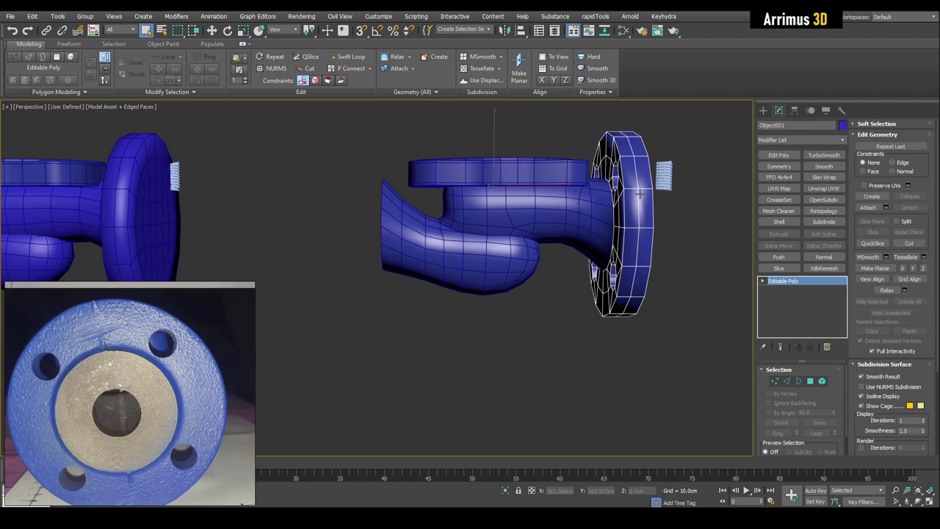
pyautogui.press('w')
pyautogui.press('1')
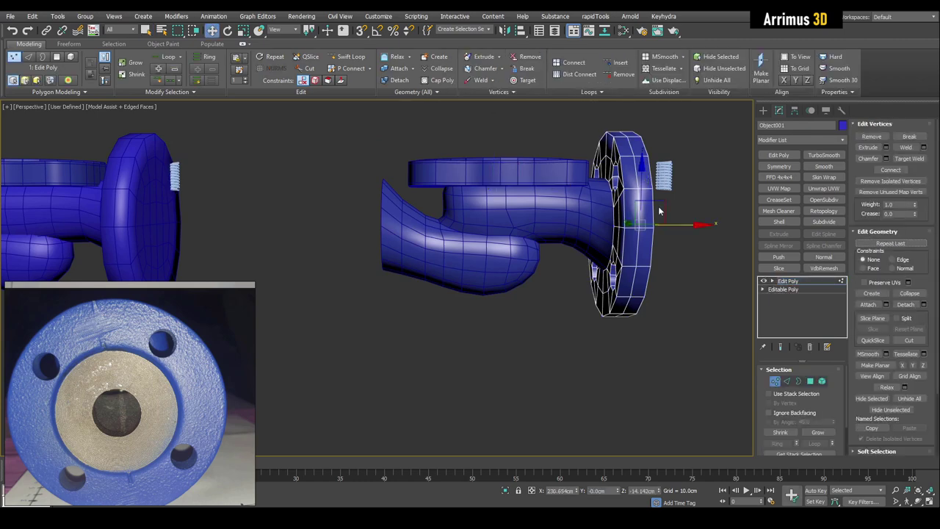
pyautogui.press('e')
pyautogui.press('w')
pyautogui.moveTo(668, 226); pyautogui.dragTo(386, 232)
pyautogui.keyDown('alt'); pyautogui.moveTo(386, 232); pyautogui.dragTo(402, 253, button='middle'); pyautogui.keyUp('alt')
# Rotate the flange copy so its raised face points outward from the open pipe end.
pyautogui.press('e')
pyautogui.moveTo(401, 246); pyautogui.dragTo(434, 250)
pyautogui.press('a')
pyautogui.press('w')
# Slide the flange copy against the open pipe end and snap its inner rim vertices onto the pipe's rim.
pyautogui.scroll(7, 387, 207)
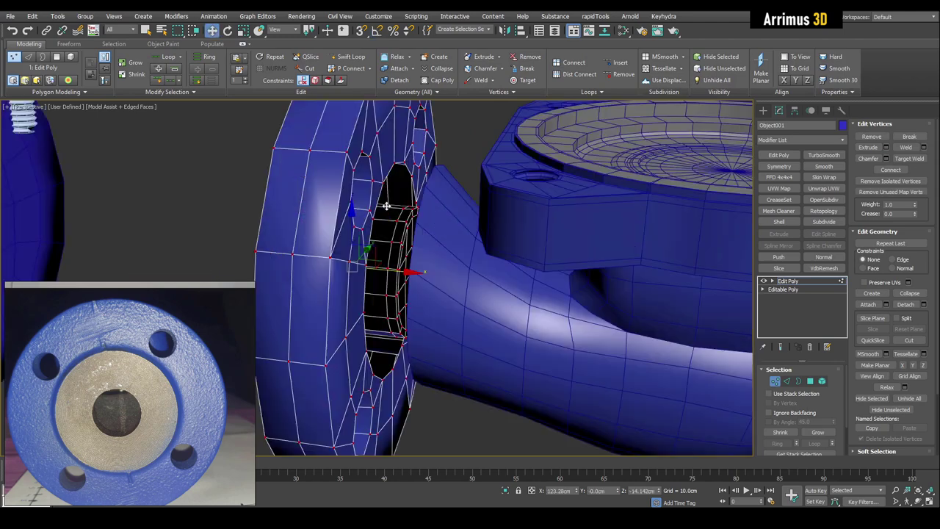
pyautogui.moveTo(382, 304); pyautogui.dragTo(434, 298)
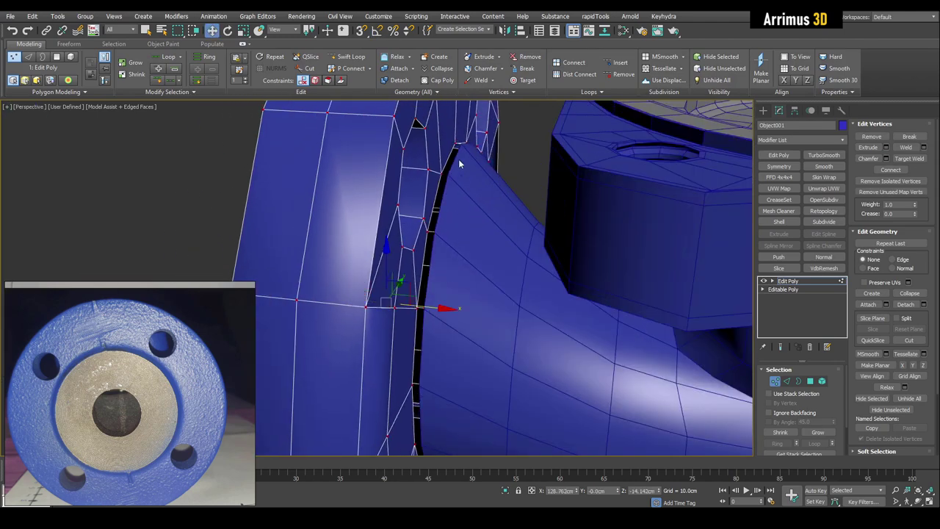
pyautogui.scroll(4, 460, 161)
pyautogui.press('s')
pyautogui.moveTo(417, 194); pyautogui.dragTo(431, 197)
pyautogui.press('s')
pyautogui.scroll(-10, 434, 199)
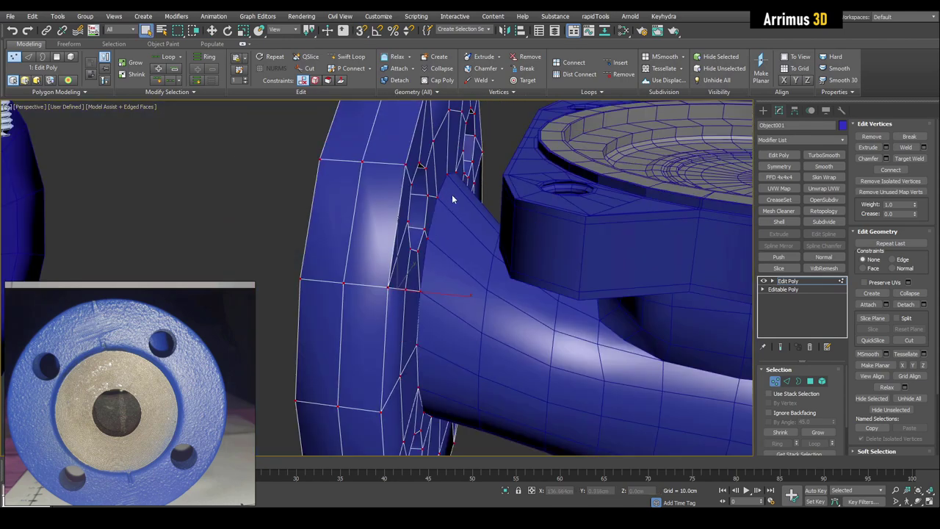
# Select the valve body and attach the flange copy to it.
pyautogui.press('1')
pyautogui.press('q')
pyautogui.click(509, 214)
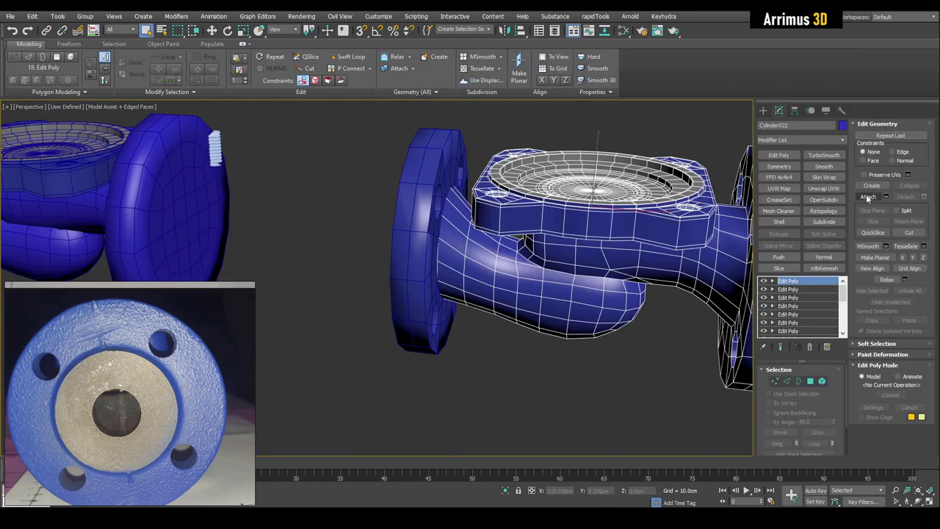
pyautogui.click(867, 198)
pyautogui.click(427, 176)
# Weld the attached flange's vertices to the pipe rim with a 0.01 cm threshold.
pyautogui.press('1')
pyautogui.keyDown('alt'); pyautogui.moveTo(415, 154); pyautogui.dragTo(405, 126, button='middle'); pyautogui.keyUp('alt')
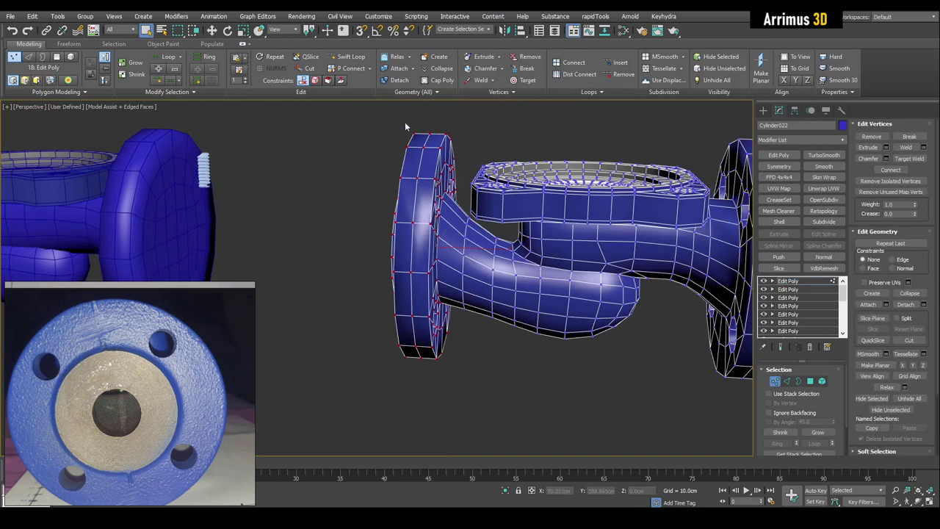
pyautogui.click(923, 148)
pyautogui.write('.01')
pyautogui.press('Return')
pyautogui.moveTo(580, 328); pyautogui.dragTo(572, 324, button='middle')
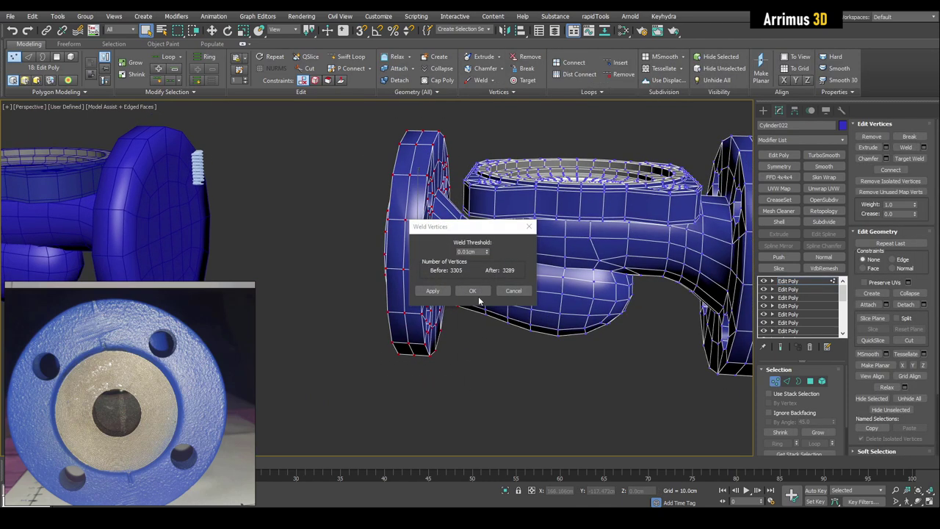
pyautogui.click(478, 293)
pyautogui.press('1')
# Apply TurboSmooth with 2 iterations to the valve body and inspect the smoothed shape.
pyautogui.moveTo(485, 289); pyautogui.dragTo(411, 286, button='middle')
pyautogui.press('F4')
pyautogui.click(817, 154)
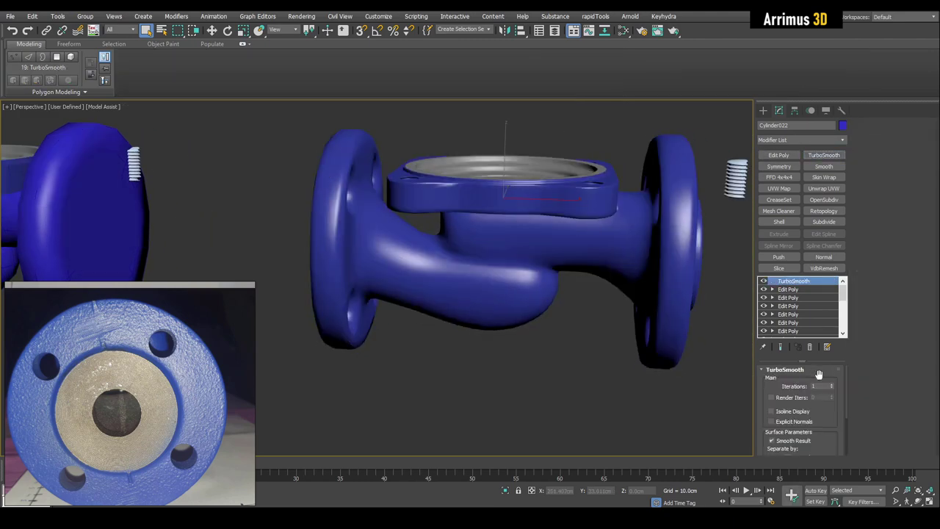
pyautogui.press('F4')
pyautogui.click(831, 384)
pyautogui.press('F4')
pyautogui.keyDown('alt'); pyautogui.moveTo(561, 327); pyautogui.dragTo(482, 310, button='middle'); pyautogui.keyUp('alt')
pyautogui.moveTo(482, 310); pyautogui.dragTo(518, 301, button='middle')
pyautogui.press('F4')
# Select the edges inside the bolt holes of both flanges and connect them with two pinched segments.
pyautogui.click(794, 290)
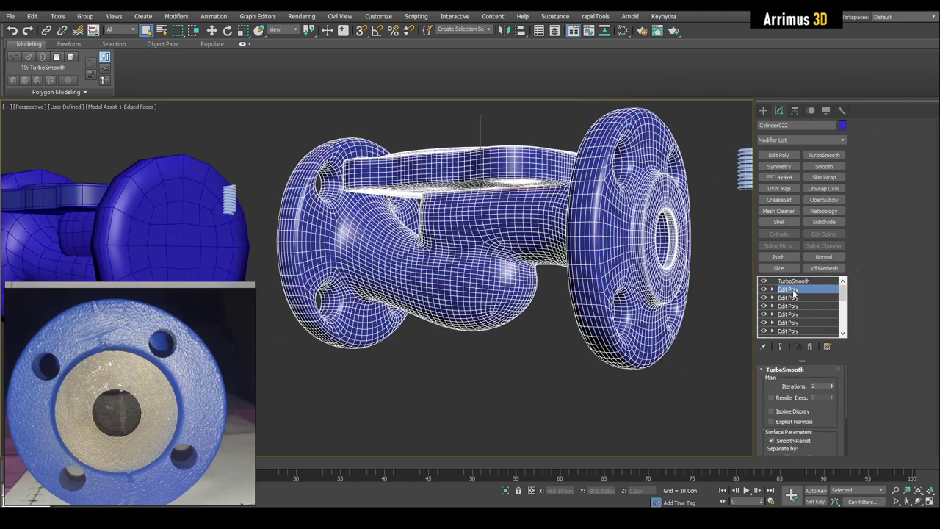
pyautogui.press('2')
pyautogui.keyDown('alt'); pyautogui.moveTo(648, 161); pyautogui.dragTo(629, 263, button='middle'); pyautogui.keyUp('alt')
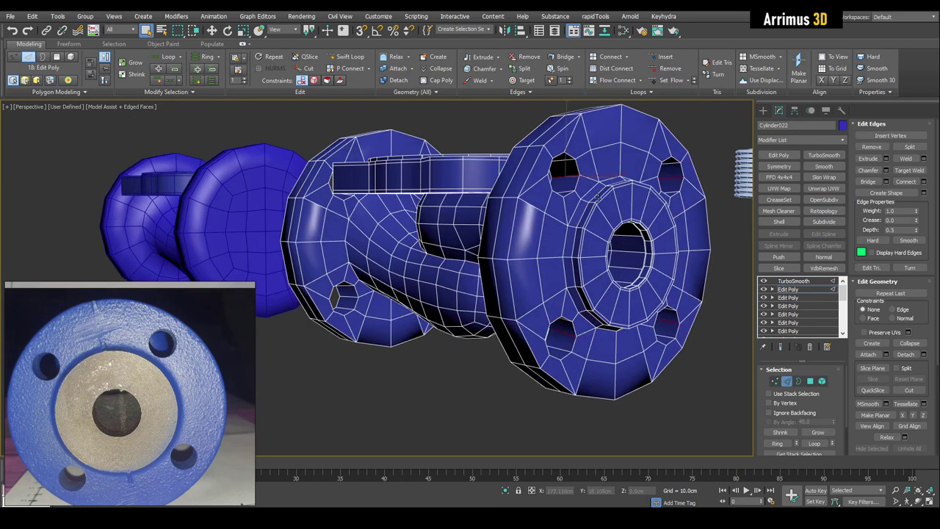
pyautogui.keyDown('alt'); pyautogui.moveTo(598, 197); pyautogui.dragTo(459, 309, button='middle'); pyautogui.keyUp('alt')
pyautogui.scroll(4, 459, 308)
pyautogui.keyDown('alt'); pyautogui.moveTo(499, 354); pyautogui.dragTo(585, 202, button='middle'); pyautogui.keyUp('alt')
pyautogui.scroll(-3, 623, 172)
pyautogui.keyDown('alt'); pyautogui.moveTo(623, 172); pyautogui.dragTo(562, 323, button='middle'); pyautogui.keyUp('alt')
pyautogui.hotkey('ctrl', 'shift', 'e')
pyautogui.scroll(3, 571, 188)
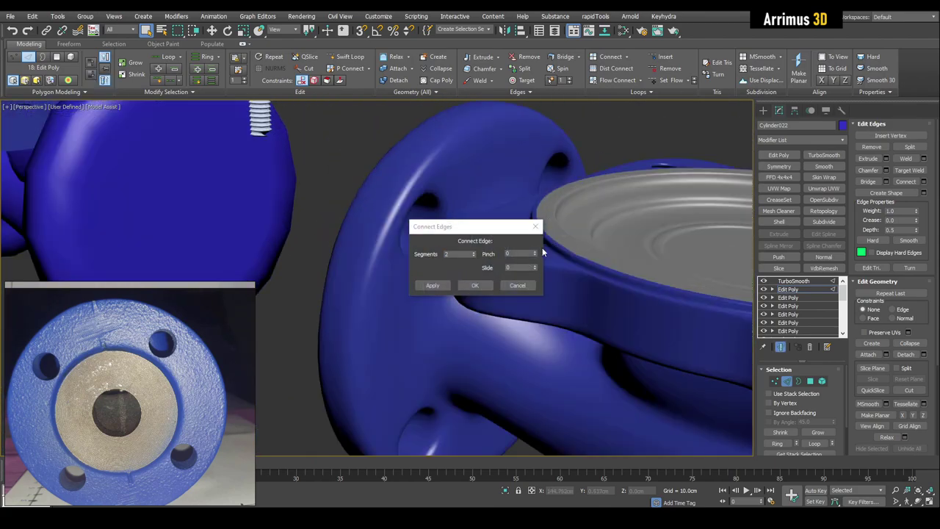
pyautogui.moveTo(536, 254); pyautogui.dragTo(552, 211)
pyautogui.click(476, 285)
# Add another Edit Poly modifier beneath the TurboSmooth and switch to edge editing.
pyautogui.press('F4')
pyautogui.keyDown('alt'); pyautogui.moveTo(499, 264); pyautogui.dragTo(470, 213, button='middle'); pyautogui.keyUp('alt')
pyautogui.scroll(-5, 470, 213)
pyautogui.click(779, 155)
pyautogui.press('2')
pyautogui.scroll(4, 608, 266)
pyautogui.press('F4')
pyautogui.click(587, 200)
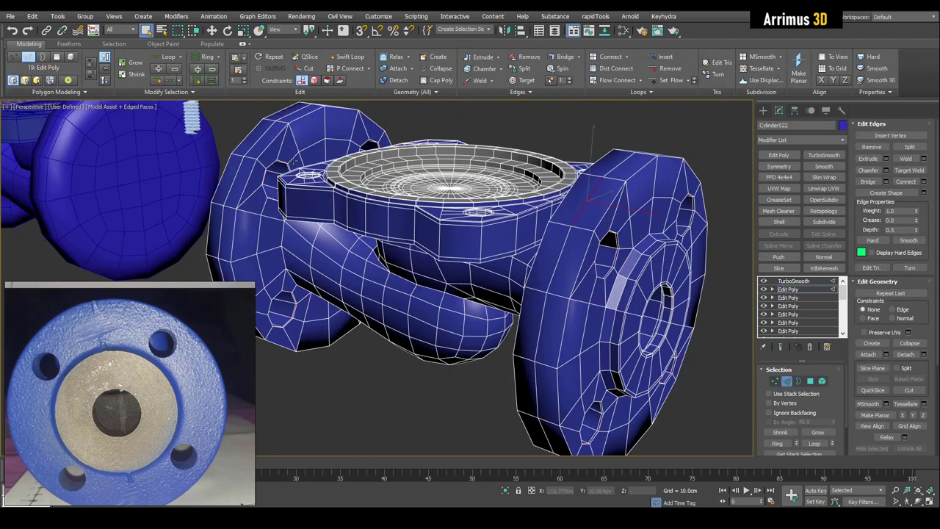
pyautogui.hotkey('ctrl', 'shift', 'e')
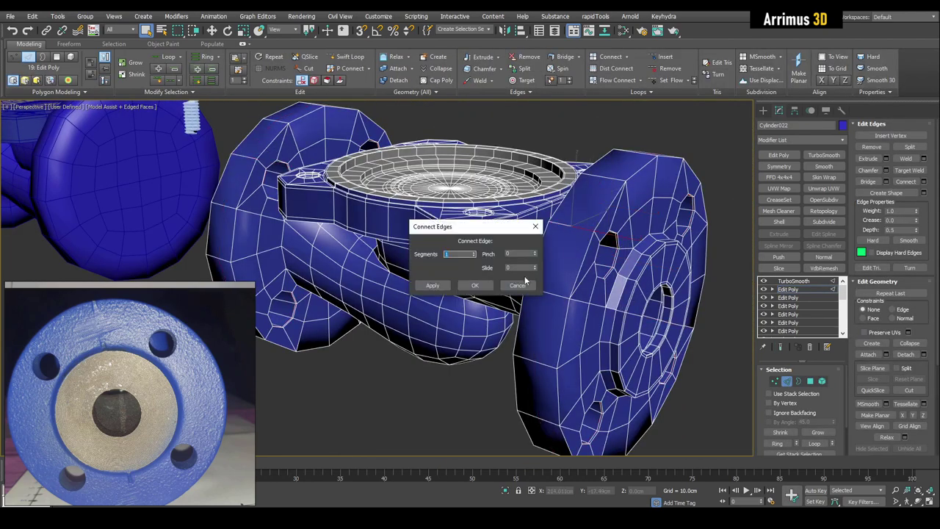
pyautogui.click(522, 283)
# Connect the edges across the flange's outer rim with two segments and a pinch of 50.
pyautogui.click(537, 361)
pyautogui.hotkey('ctrl', 'shift', 'e')
pyautogui.press('F4')
pyautogui.moveTo(535, 253); pyautogui.dragTo(534, 221)
# Examine the reference photos of the flange, pipe and cover junction and compare them with the model's side profile.
pyautogui.scroll(-2, 190, 341)
pyautogui.scroll(-4, 191, 342)
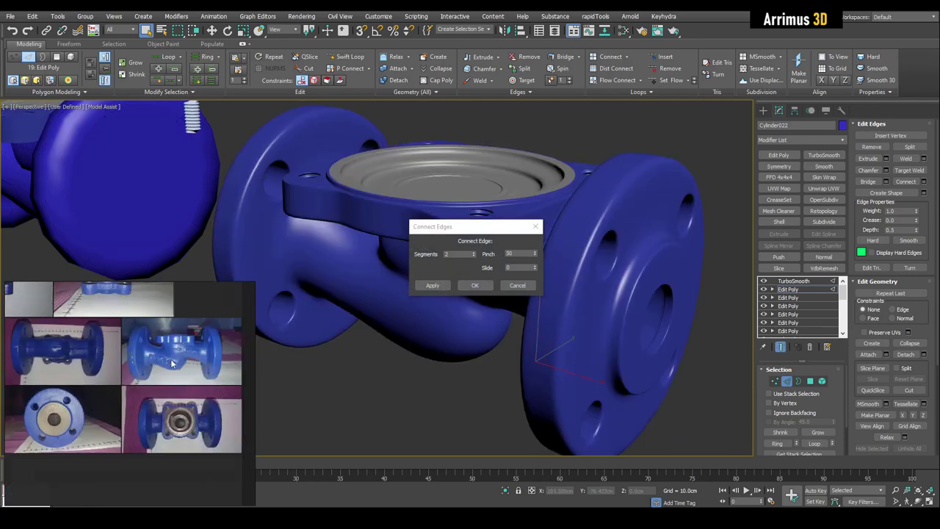
pyautogui.doubleClick(200, 341)
pyautogui.moveTo(525, 301); pyautogui.dragTo(509, 304, button='middle')
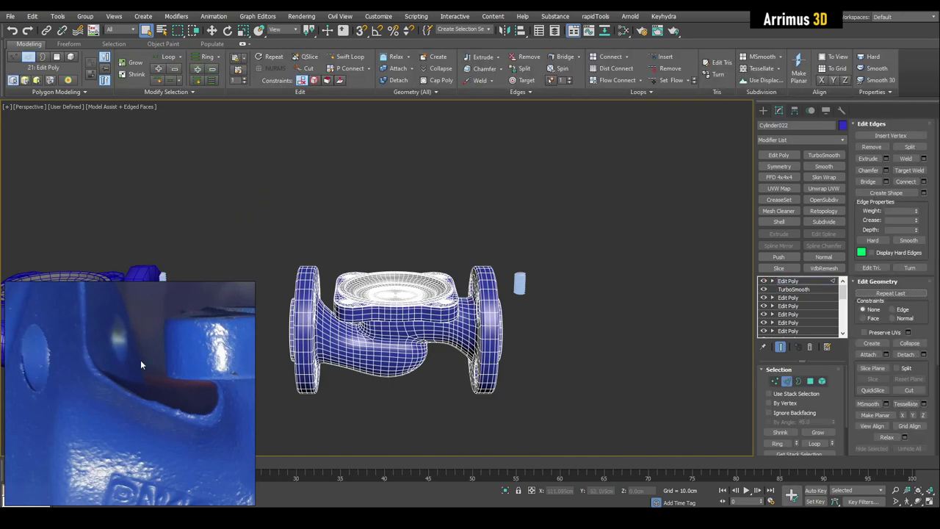
pyautogui.scroll(-4, 142, 363)
pyautogui.scroll(4, 154, 383)
pyautogui.keyDown('alt'); pyautogui.moveTo(389, 292); pyautogui.dragTo(367, 345, button='middle'); pyautogui.keyUp('alt')
pyautogui.scroll(-5, 143, 358)
pyautogui.scroll(8, 426, 318)
pyautogui.moveTo(341, 289); pyautogui.dragTo(406, 234, button='middle')
pyautogui.scroll(-5, 406, 309)
pyautogui.hotkey('alt', 'x')
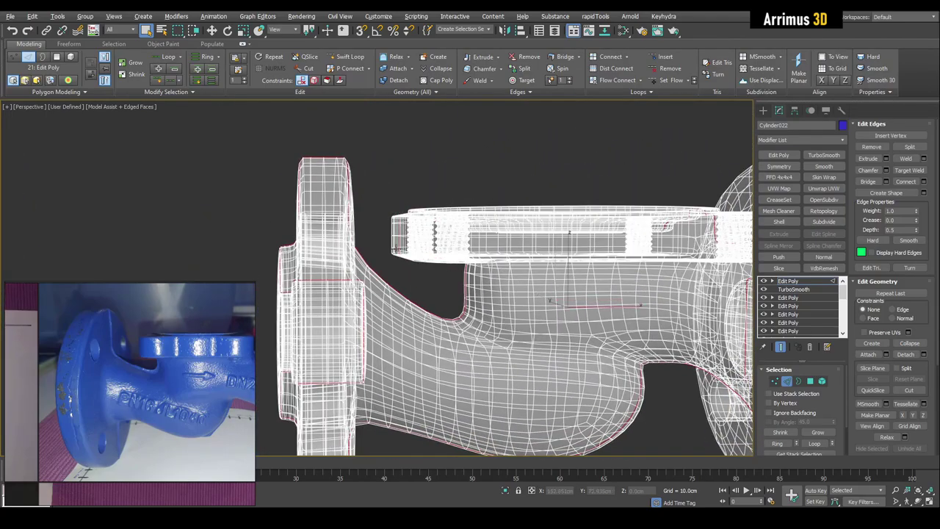
# Extrude the centre-seam edges along the flange, pipe and cover junction by 0.5 cm with a base width of 0.32 cm.
pyautogui.scroll(-5, 382, 244)
pyautogui.scroll(5, 343, 224)
pyautogui.hotkey('alt', 'x')
pyautogui.keyDown('alt'); pyautogui.moveTo(340, 193); pyautogui.dragTo(332, 190, button='middle'); pyautogui.keyUp('alt')
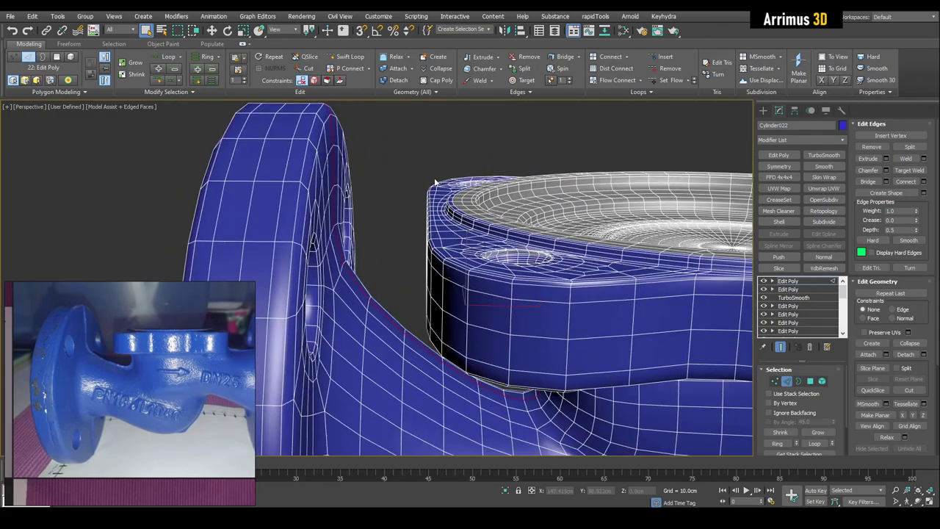
pyautogui.moveTo(434, 177); pyautogui.dragTo(413, 240, button='middle')
pyautogui.click(885, 159)
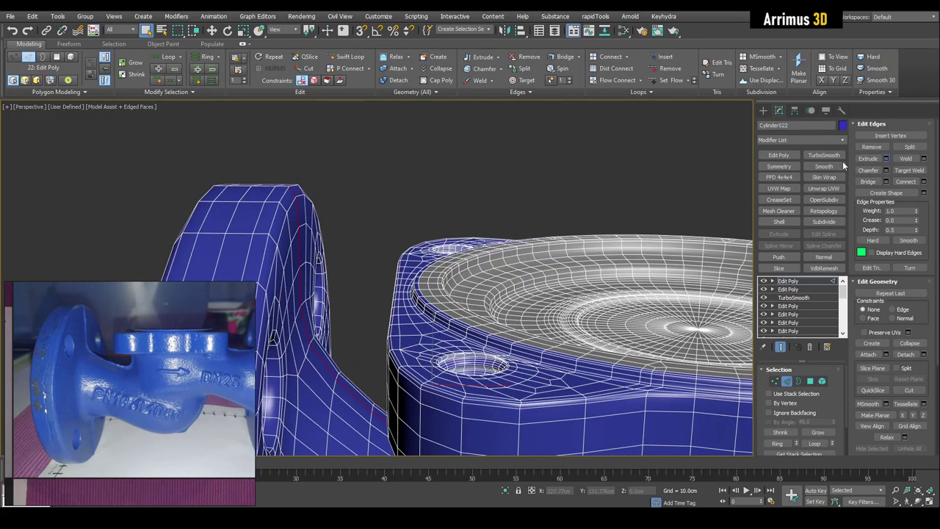
pyautogui.keyDown('alt'); pyautogui.moveTo(441, 156); pyautogui.dragTo(409, 190, button='middle'); pyautogui.keyUp('alt')
pyautogui.scroll(3, 409, 190)
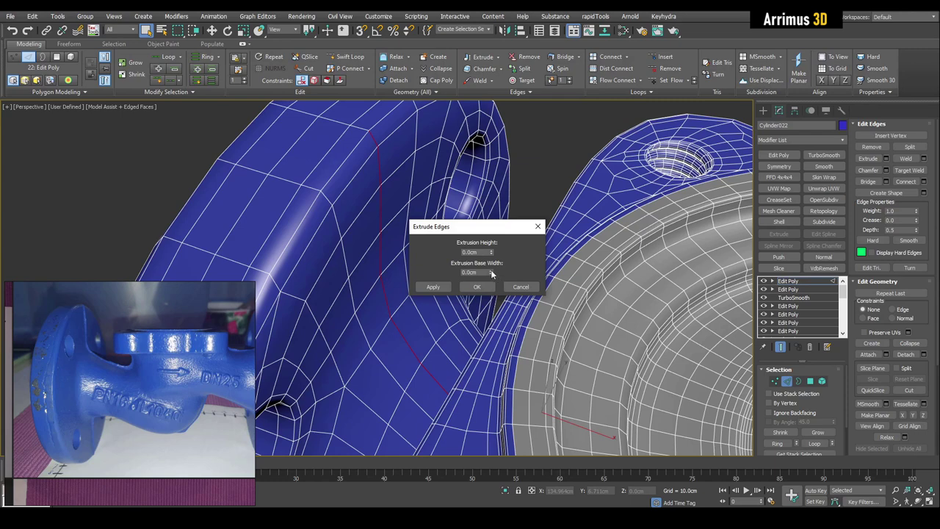
pyautogui.moveTo(496, 263); pyautogui.dragTo(498, 254)
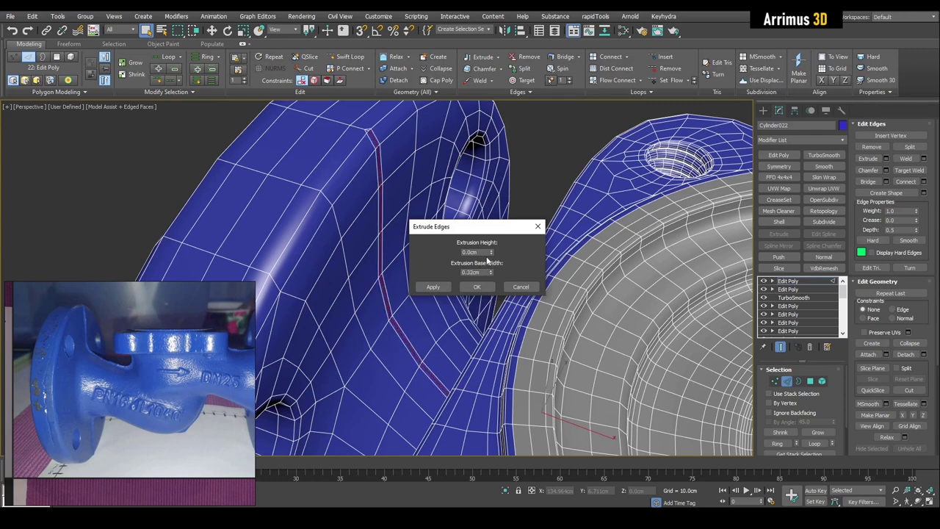
pyautogui.press('F4')
pyautogui.keyDown('alt'); pyautogui.moveTo(399, 356); pyautogui.dragTo(420, 301, button='middle'); pyautogui.keyUp('alt')
pyautogui.scroll(-3, 484, 304)
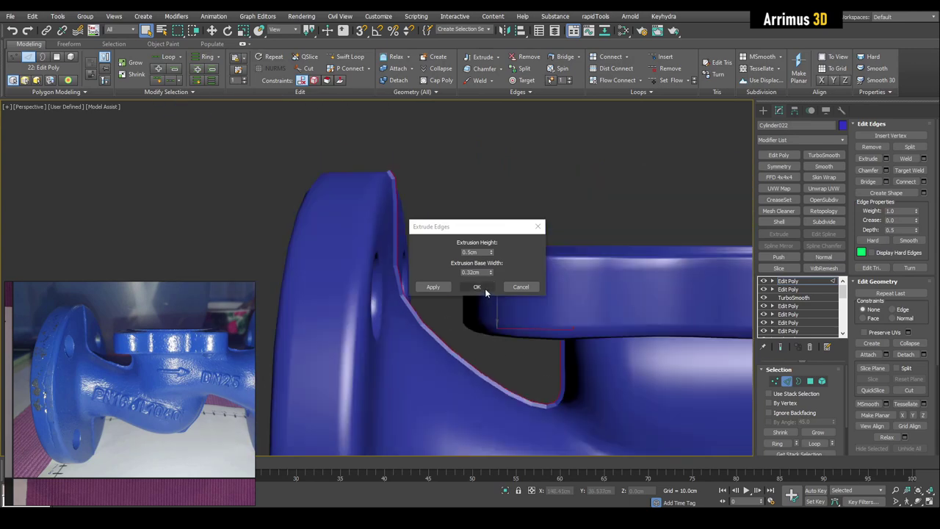
pyautogui.click(485, 291)
# Leave edge editing and add a TurboSmooth modifier on top of the stack to smooth the extruded seam ridge.
pyautogui.press('2')
pyautogui.click(818, 156)
pyautogui.scroll(-3, 507, 203)
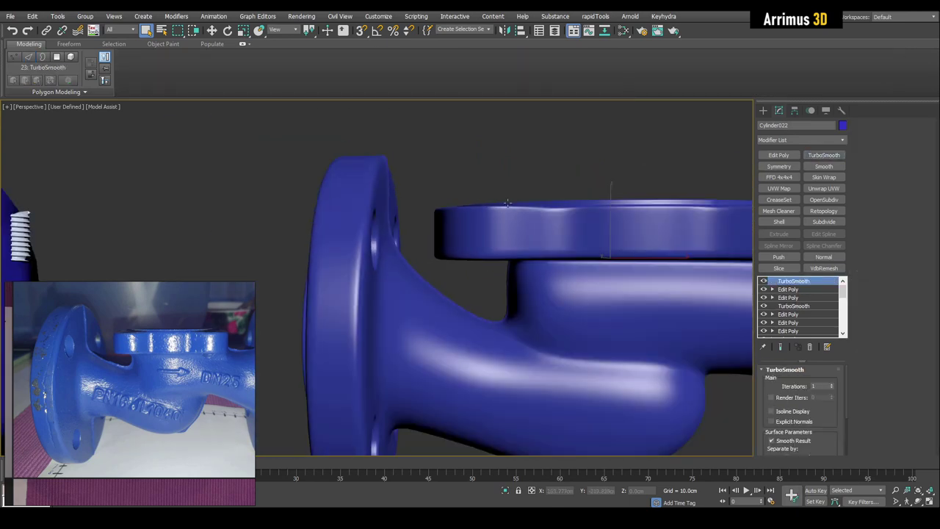
pyautogui.keyDown('alt'); pyautogui.moveTo(508, 202); pyautogui.dragTo(470, 193, button='middle'); pyautogui.keyUp('alt')
pyautogui.keyDown('alt'); pyautogui.moveTo(494, 277); pyautogui.dragTo(501, 254, button='middle'); pyautogui.keyUp('alt')
pyautogui.scroll(4, 501, 252)
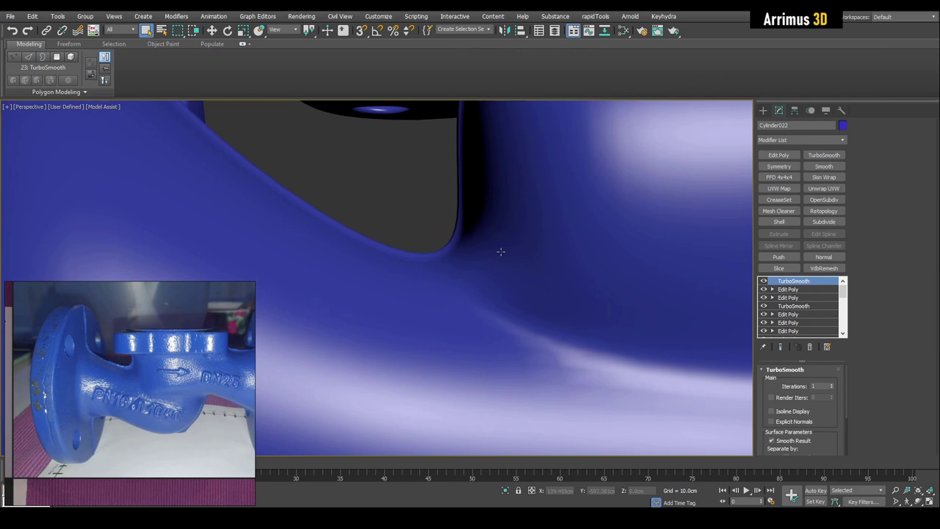
# In the Edit Poly beneath the TurboSmooth, raise the ridge edge at the low corner between pipe and body and shift it slightly towards the flange.
pyautogui.press('F4')
pyautogui.scroll(4, 440, 250)
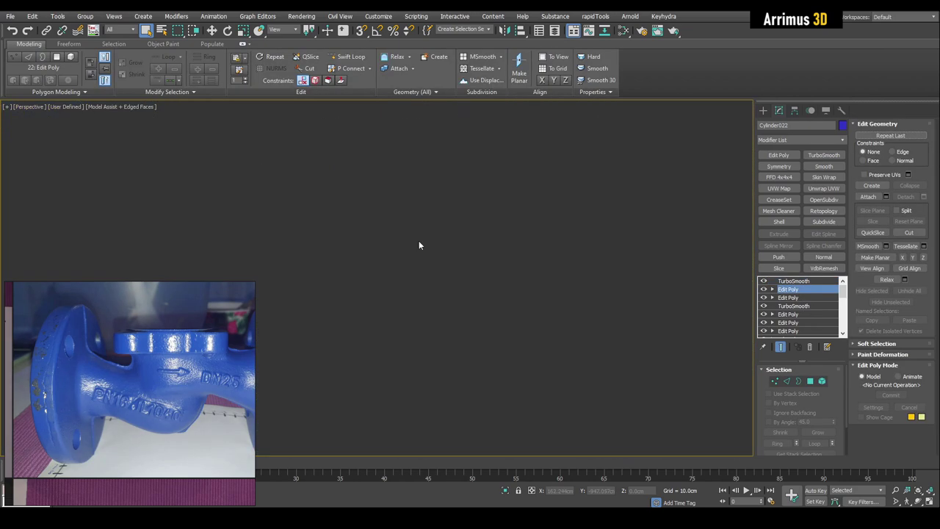
pyautogui.scroll(-4, 418, 240)
pyautogui.scroll(2, 470, 281)
pyautogui.press('2')
pyautogui.hotkey('alt', 'x')
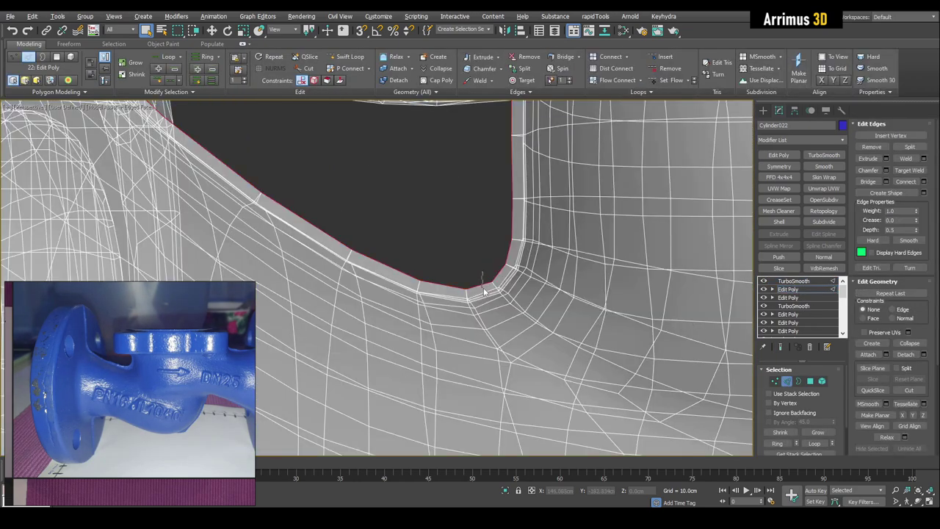
pyautogui.press('w')
pyautogui.hotkey('ctrl', 'q')
pyautogui.press('F4')
pyautogui.moveTo(502, 263); pyautogui.dragTo(500, 257)
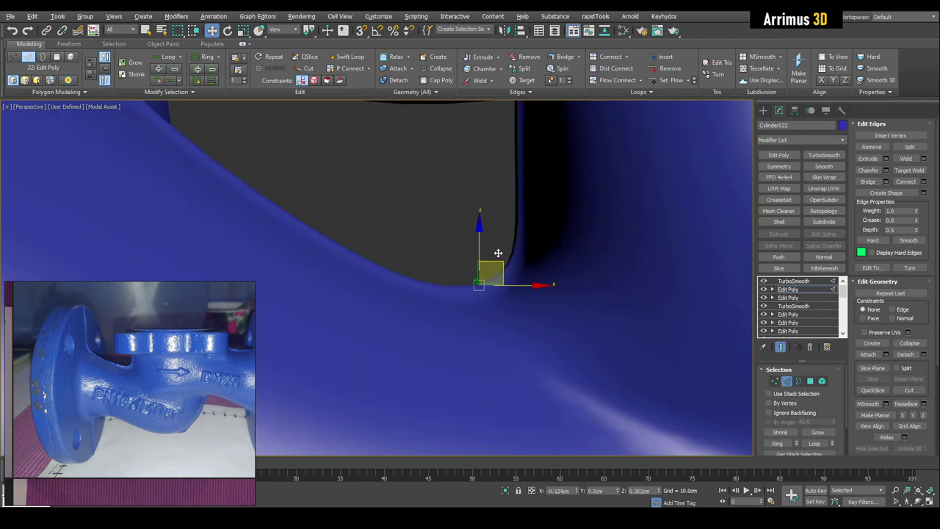
pyautogui.press('F4')
pyautogui.hotkey('ctrl', 'q')
pyautogui.press('F4')
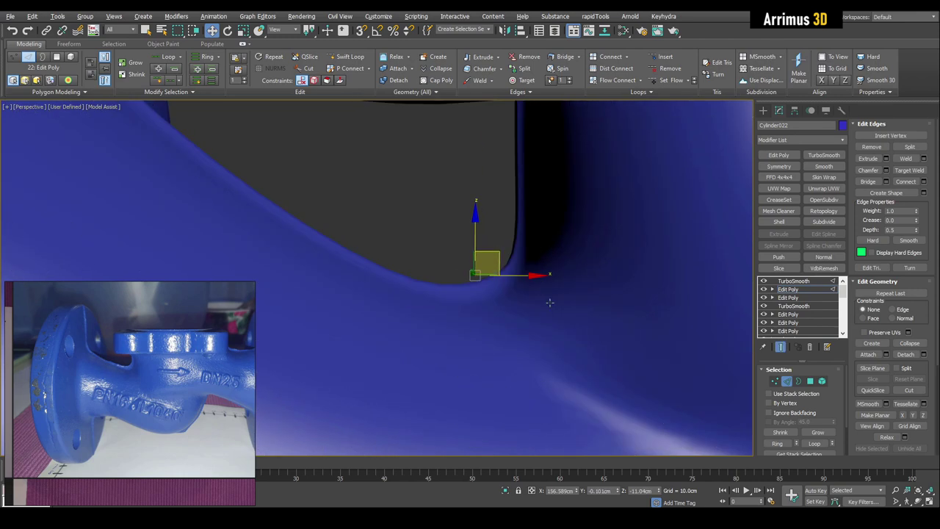
# Clear the selection and examine the smoothed ridge around the cover plate and where it meets the pipe flange.
pyautogui.scroll(-8, 550, 300)
pyautogui.keyDown('alt'); pyautogui.moveTo(577, 297); pyautogui.dragTo(556, 308, button='middle'); pyautogui.keyUp('alt')
pyautogui.press('q')
pyautogui.click(556, 378)
pyautogui.keyDown('alt'); pyautogui.moveTo(556, 378); pyautogui.dragTo(514, 411, button='middle'); pyautogui.keyUp('alt')
pyautogui.moveTo(336, 289); pyautogui.dragTo(433, 396, button='middle')
pyautogui.scroll(5, 441, 309)
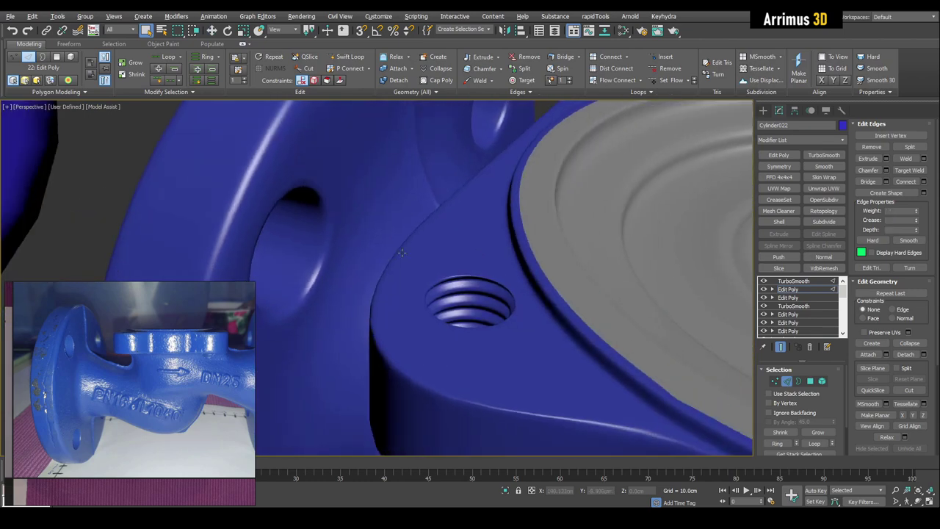
pyautogui.keyDown('alt'); pyautogui.moveTo(440, 309); pyautogui.dragTo(419, 210, button='middle'); pyautogui.keyUp('alt')
pyautogui.scroll(-5, 420, 212)
pyautogui.scroll(5, 399, 235)
# Target-weld the vertex at the ridge's end onto its neighbour at the flange rim and preview the smoothed shape.
pyautogui.press('F4')
pyautogui.hotkey('ctrl', 'q')
pyautogui.scroll(2, 397, 240)
pyautogui.press('1')
pyautogui.hotkey('ctrl', 'shift', 'w')
pyautogui.click(385, 221)
pyautogui.click(384, 232)
pyautogui.press('w')
pyautogui.click(397, 176)
pyautogui.moveTo(397, 177)
pyautogui.keyDown('alt'); pyautogui.mouseDown(button='middle')
pyautogui.moveTo(422, 147)
pyautogui.moveTo(364, 225)
pyautogui.moveTo(389, 183)
pyautogui.mouseUp(button='middle'); pyautogui.keyUp('alt')
pyautogui.hotkey('ctrl', 'shift', 'w')
pyautogui.hotkey('ctrl', 'q')
pyautogui.press('1')
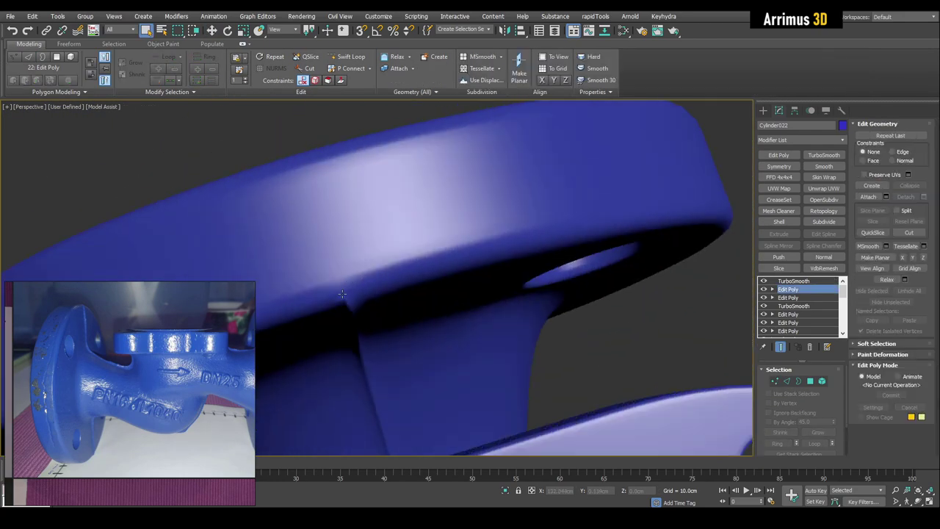
# Reposition the vertex where the ridge ends at the flange rim, clear the selection and show the whole valve body smoothed.
pyautogui.press('F4')
pyautogui.hotkey('ctrl', 'q')
pyautogui.press('1')
pyautogui.scroll(-6, 356, 239)
pyautogui.press('w')
pyautogui.click(401, 233)
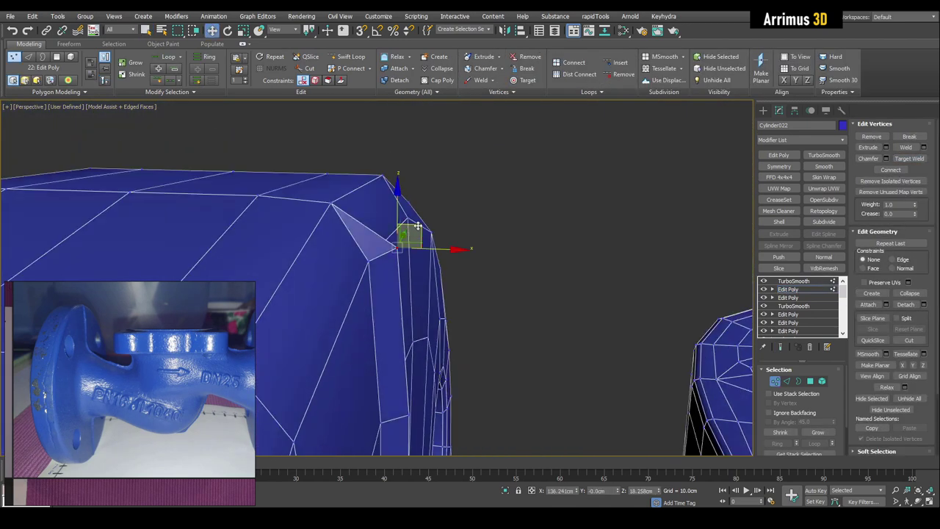
pyautogui.press('F4')
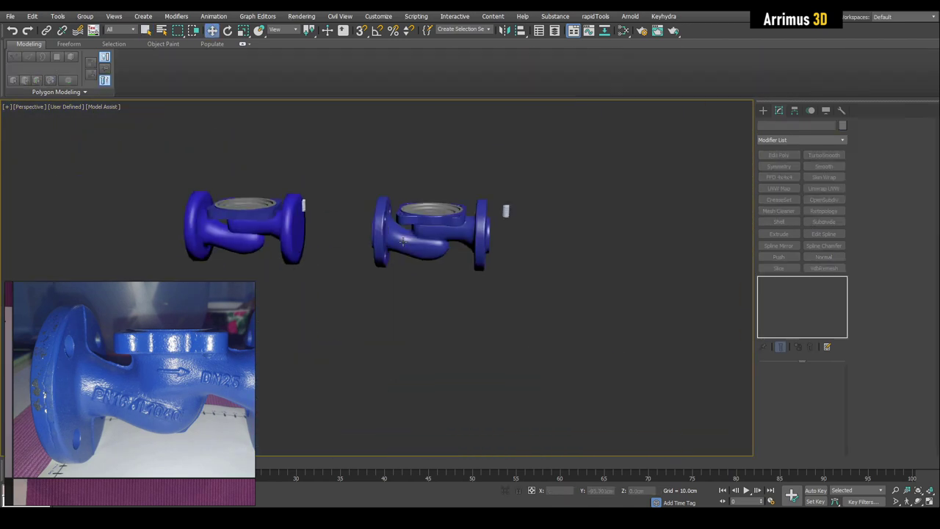
pyautogui.scroll(5, 403, 241)
pyautogui.keyDown('alt'); pyautogui.moveTo(403, 241); pyautogui.dragTo(477, 324, button='middle'); pyautogui.keyUp('alt')
pyautogui.scroll(-2, 477, 323)
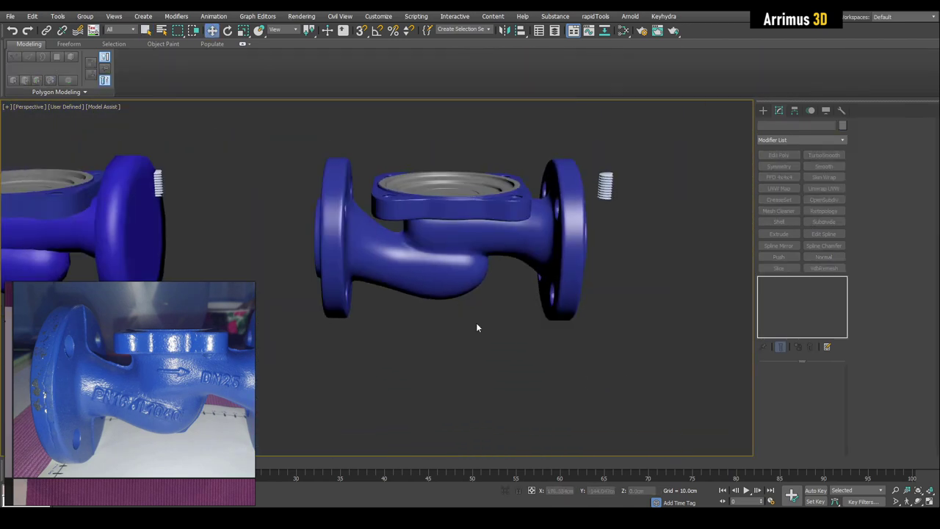